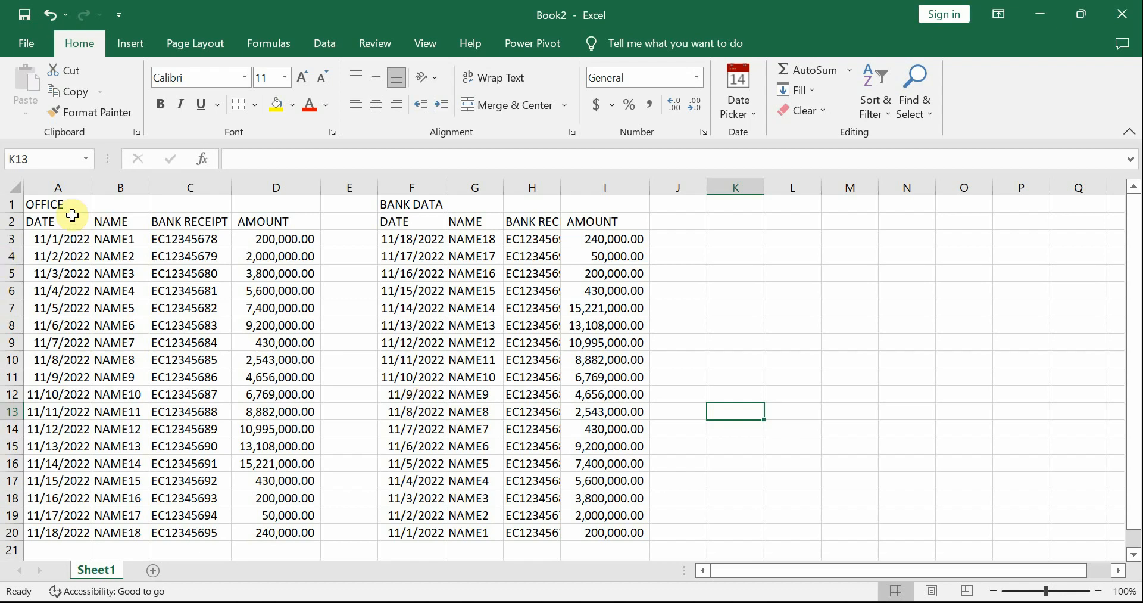
- Examine the OFFICE table in columns A to D and the BANK DATA table in columns F to I
{"action": "left_click_drag", "start_coordinate": [53, 205], "coordinate": [286, 527]}
{"action": "left_click_drag", "start_coordinate": [412, 205], "coordinate": [596, 532]}
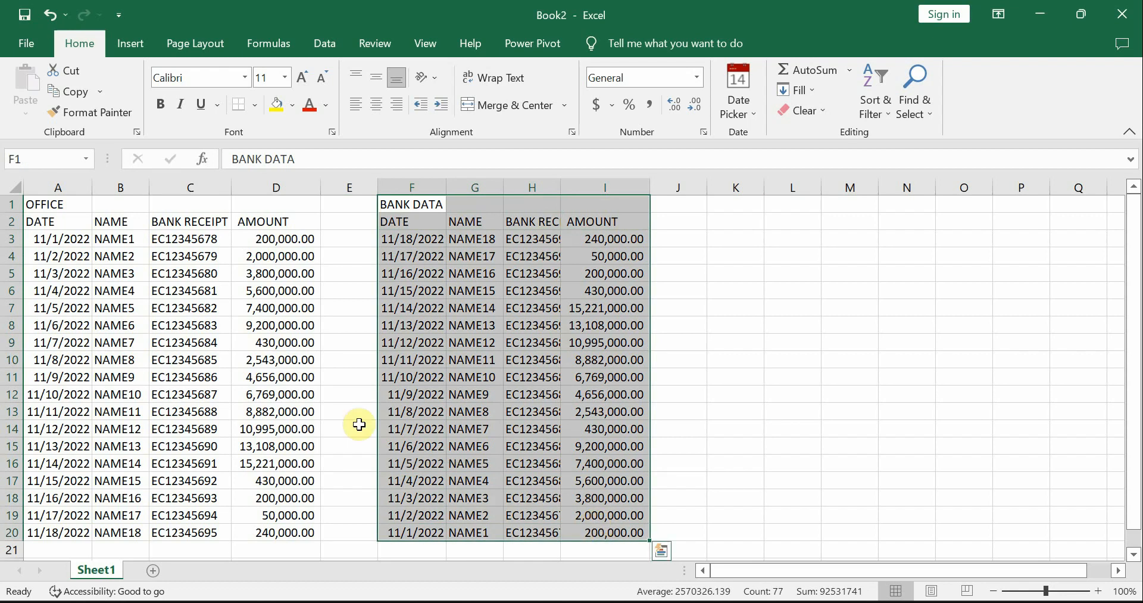
{"action": "left_click_drag", "start_coordinate": [57, 205], "coordinate": [281, 534]}
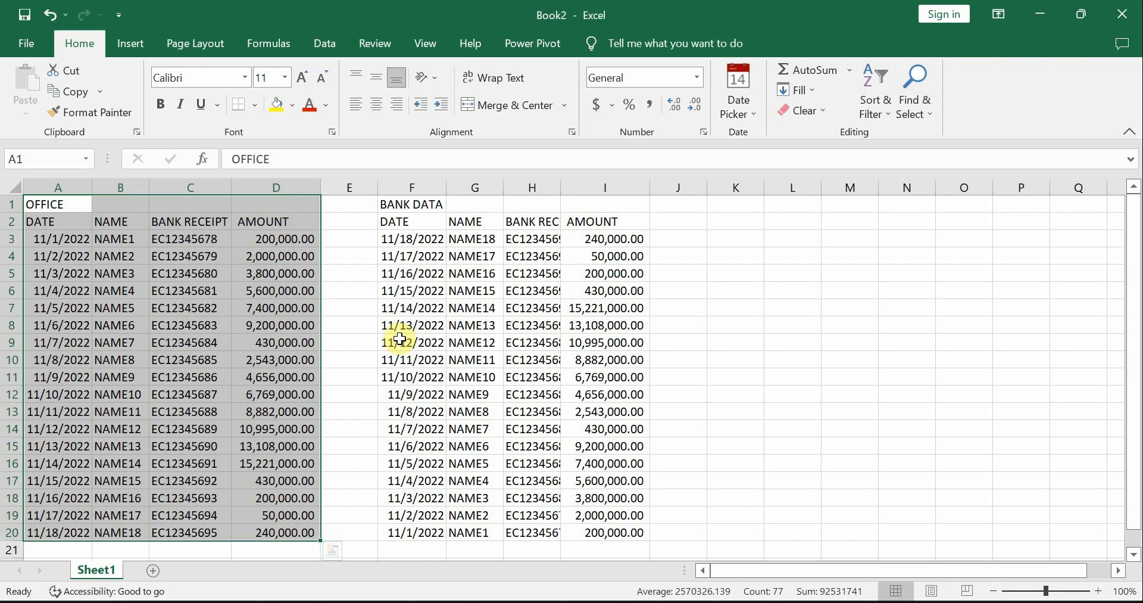
{"action": "left_click_drag", "start_coordinate": [408, 203], "coordinate": [596, 342]}
- Widen column H of the BANK DATA table to fit its full bank receipt entries
{"action": "left_click", "coordinate": [598, 240]}
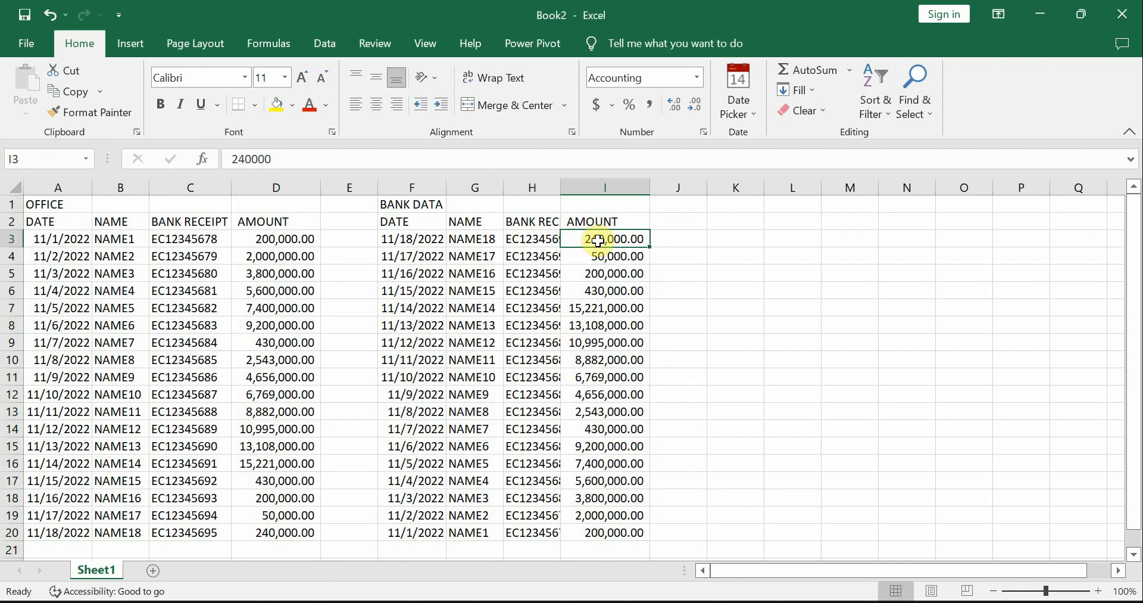
{"action": "left_click", "coordinate": [539, 240]}
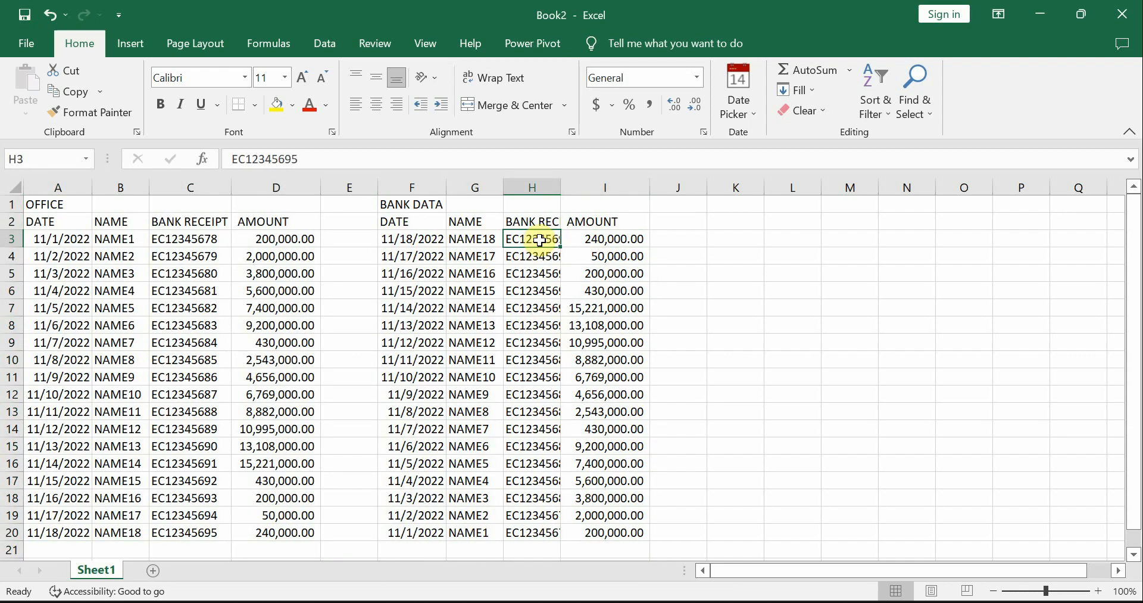
{"action": "double_click", "coordinate": [561, 187]}
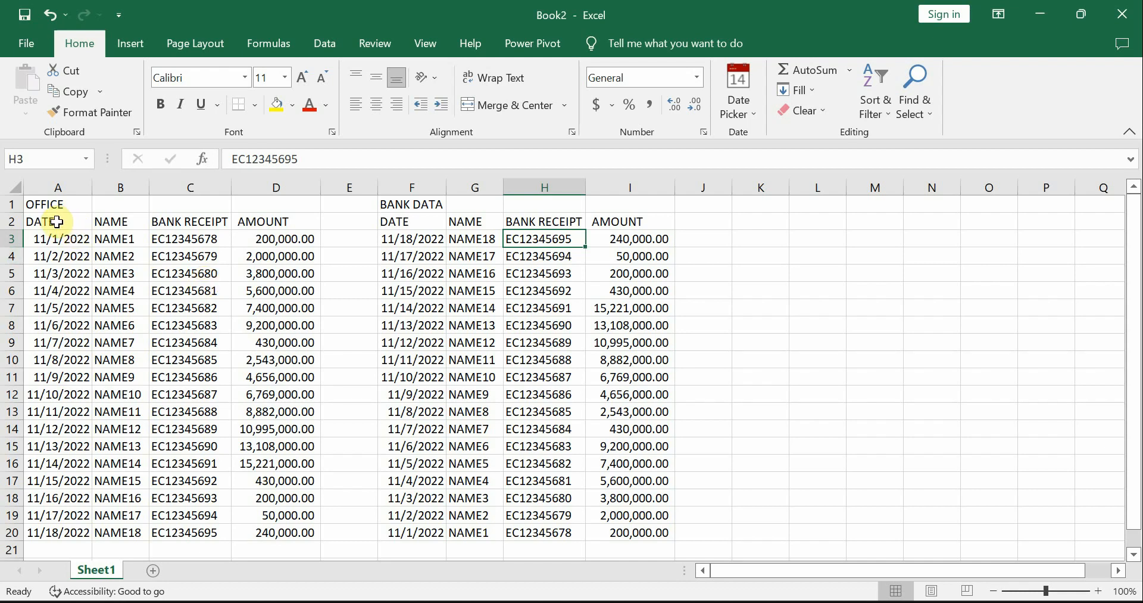
- Compare the layout of the two tables, focusing on the office receipt column and the bank data's receipt and amount columns
{"action": "left_click_drag", "start_coordinate": [57, 222], "coordinate": [266, 524]}
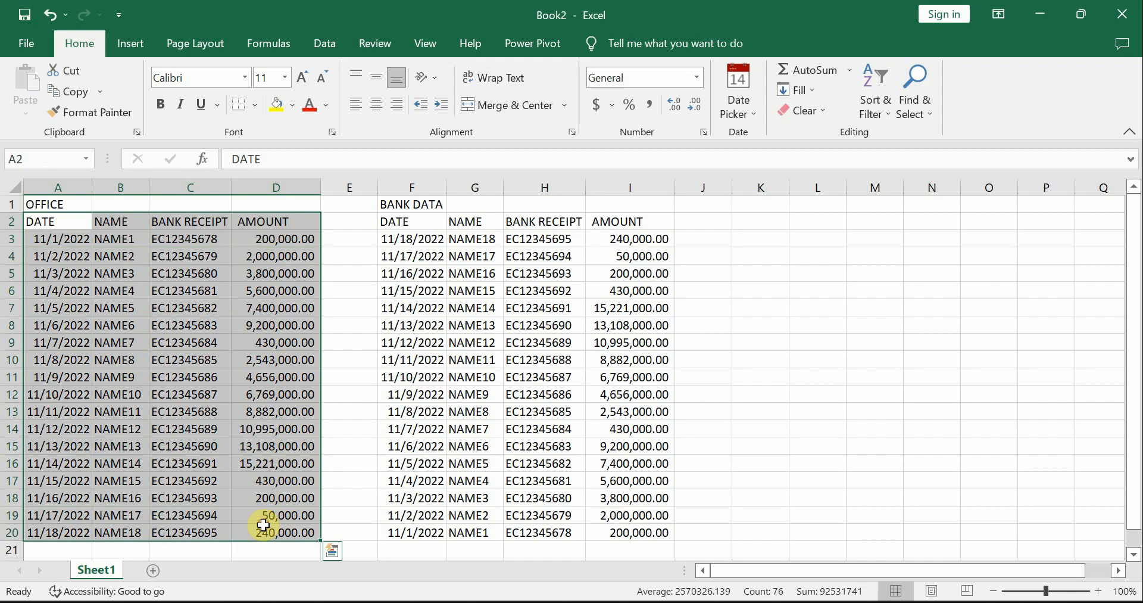
{"action": "left_click", "coordinate": [405, 221]}
{"action": "left_click_drag", "start_coordinate": [405, 222], "coordinate": [634, 532]}
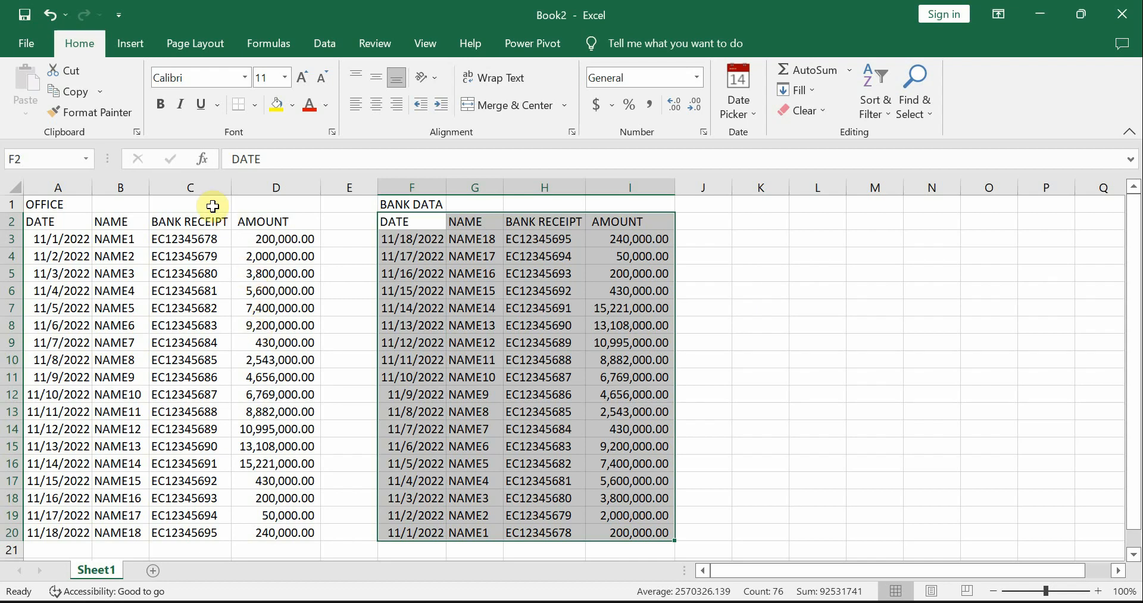
{"action": "left_click", "coordinate": [196, 187]}
{"action": "left_click", "coordinate": [200, 271]}
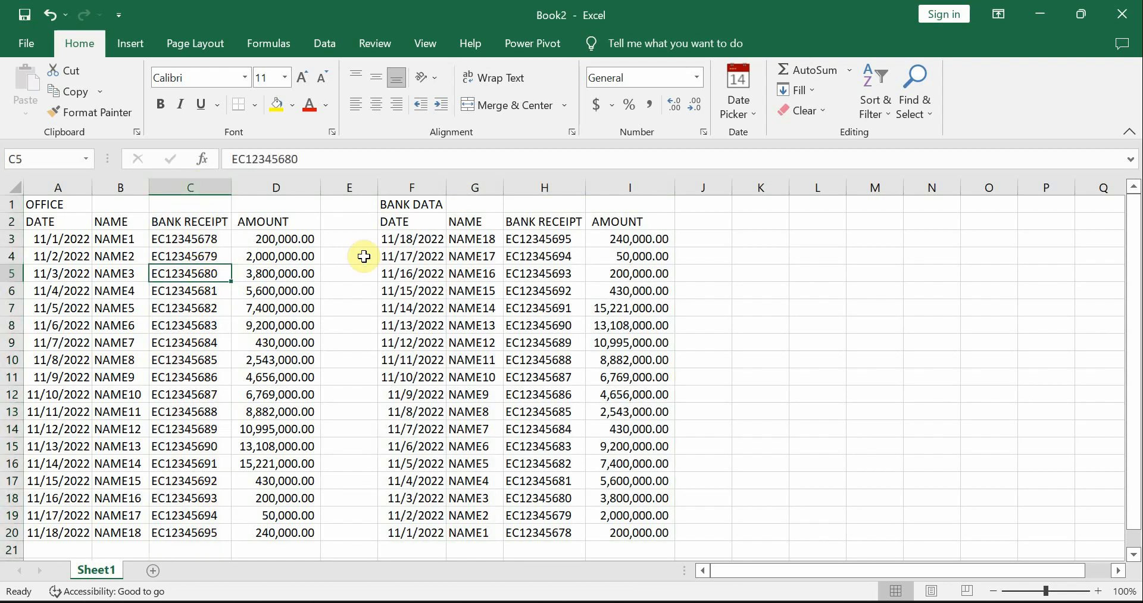
{"action": "left_click", "coordinate": [515, 225]}
{"action": "left_click_drag", "start_coordinate": [621, 215], "coordinate": [632, 534]}
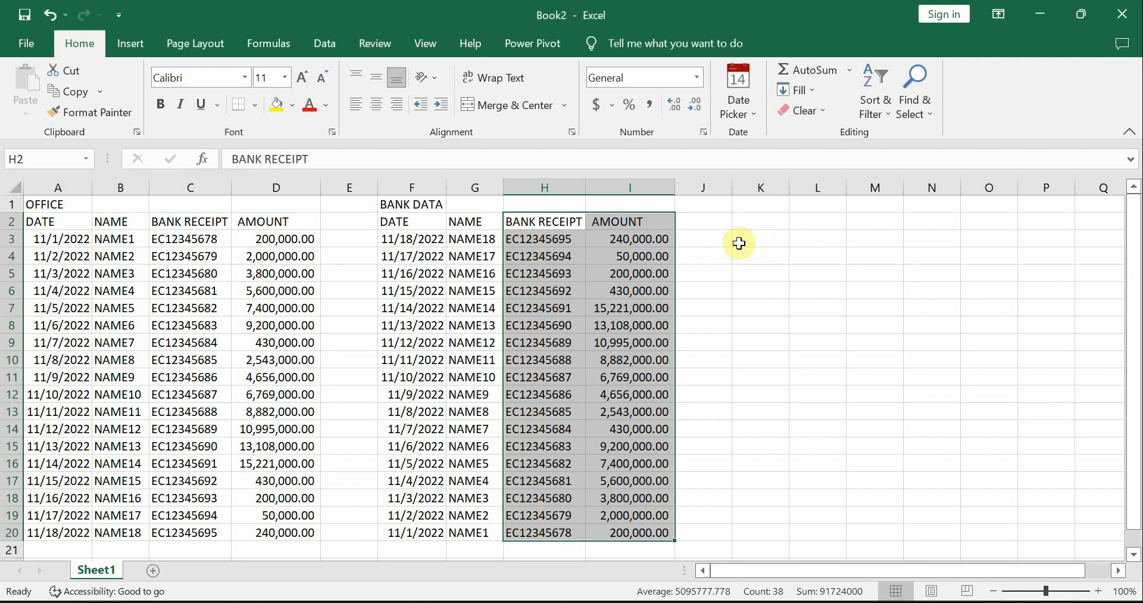
- Enter =VLOOKUP(C3,H2:I20,1,FALSE) in cell K3 and fit column K to its contents
{"action": "left_click", "coordinate": [742, 239]}
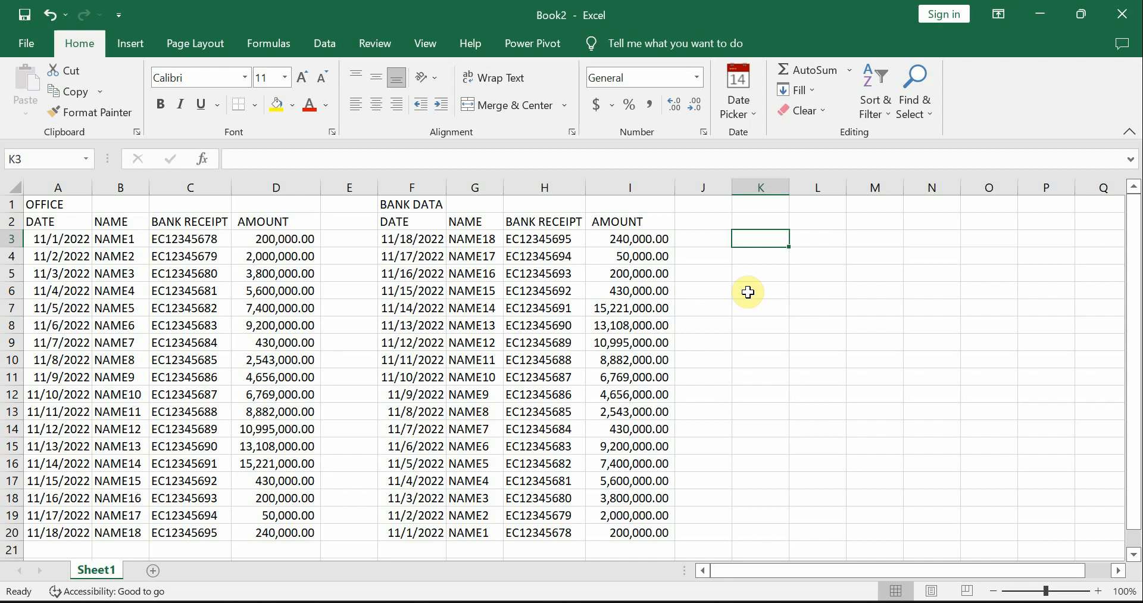
{"action": "type", "text": "=VLLO"}
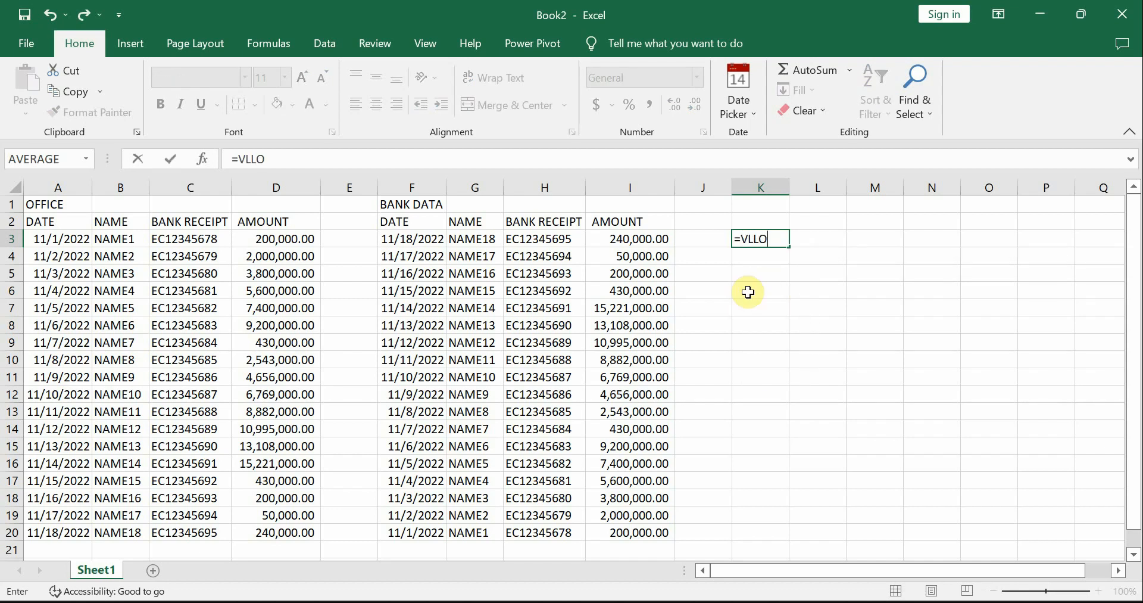
{"action": "key", "text": "BackSpace"}
{"action": "key", "text": "BackSpace"}
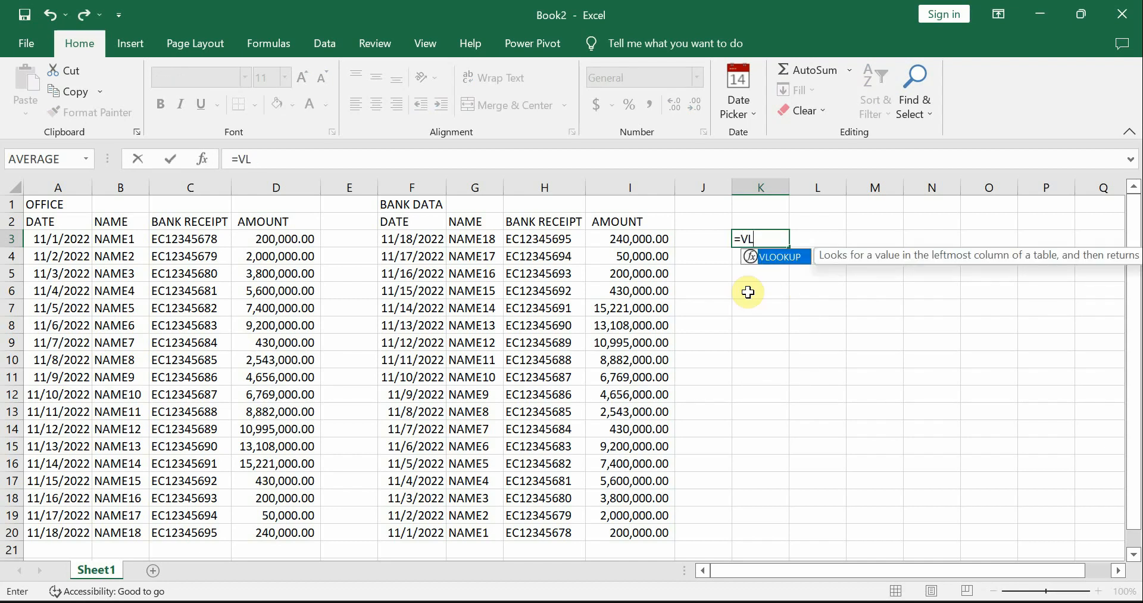
{"action": "key", "text": "Tab"}
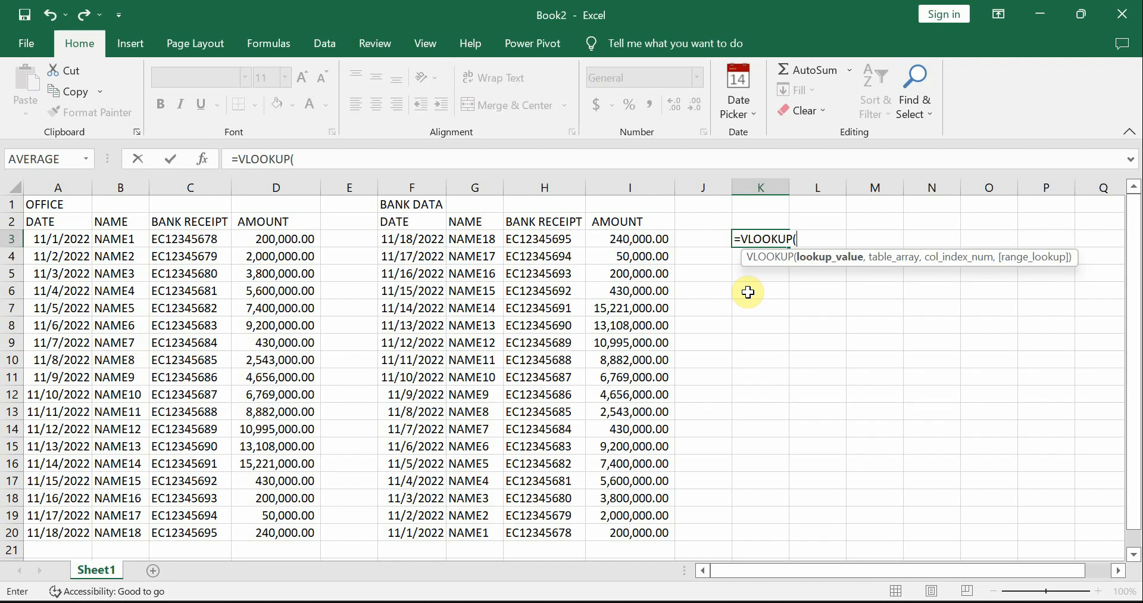
{"action": "left_click", "coordinate": [184, 241]}
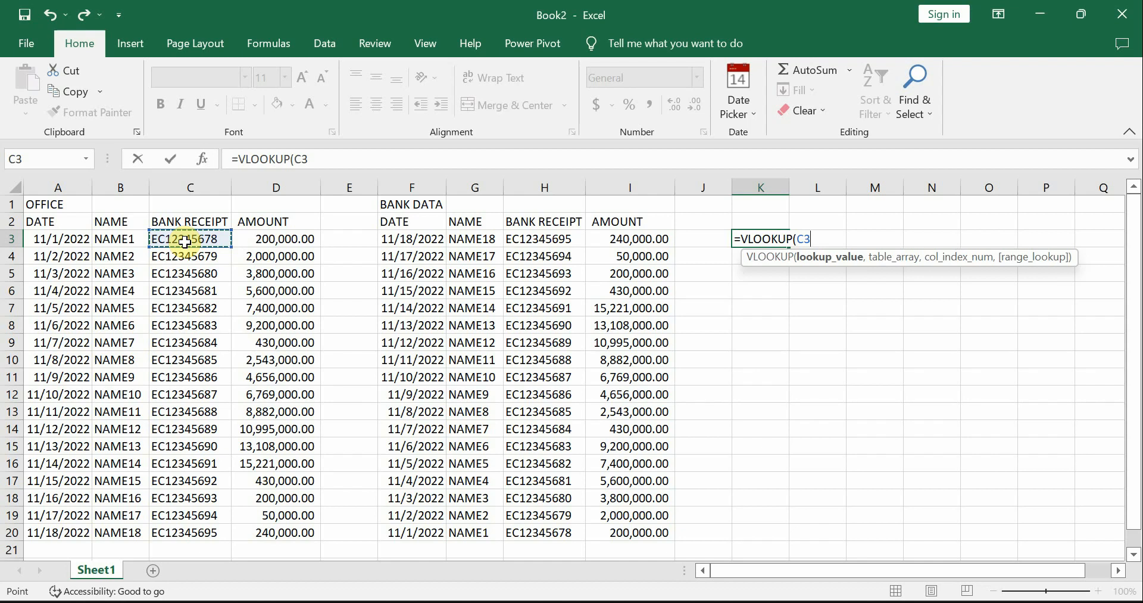
{"action": "type", "text": ","}
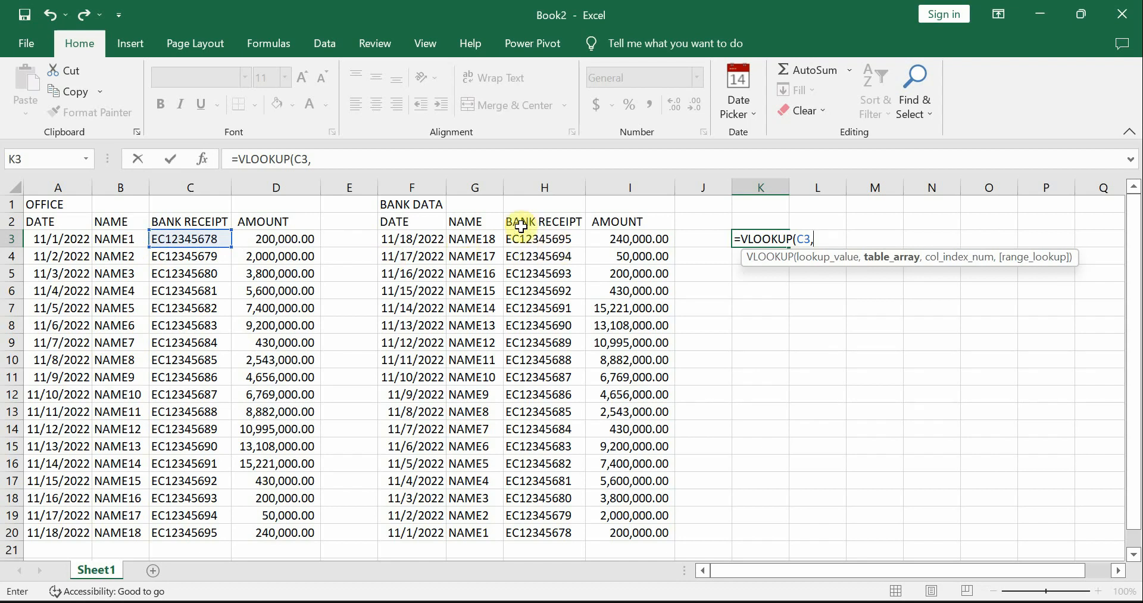
{"action": "left_click_drag", "start_coordinate": [524, 223], "coordinate": [654, 539]}
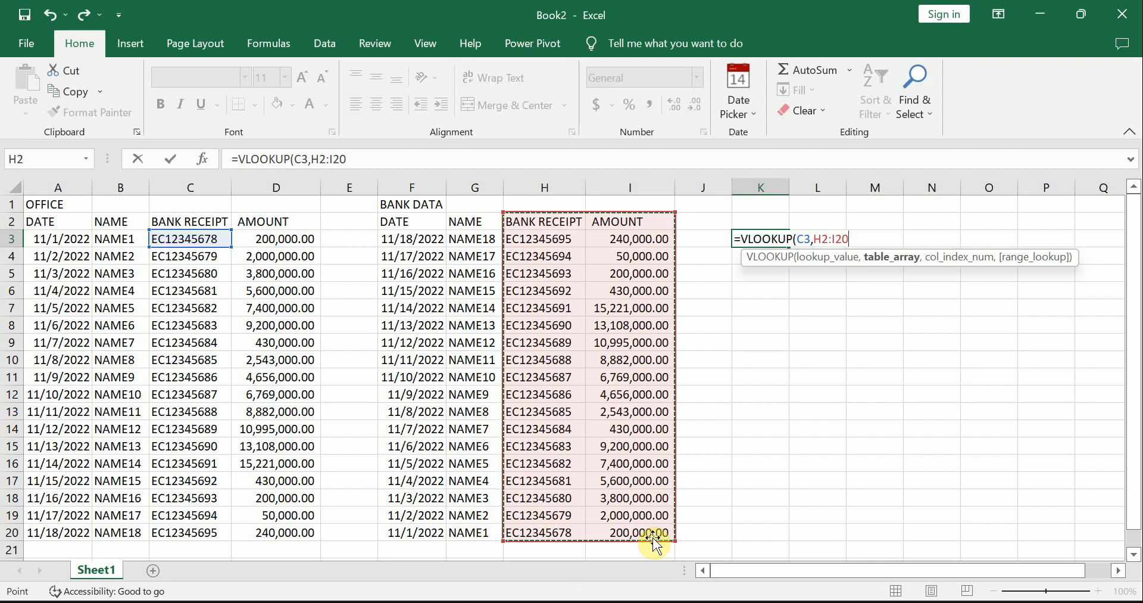
{"action": "type", "text": ","}
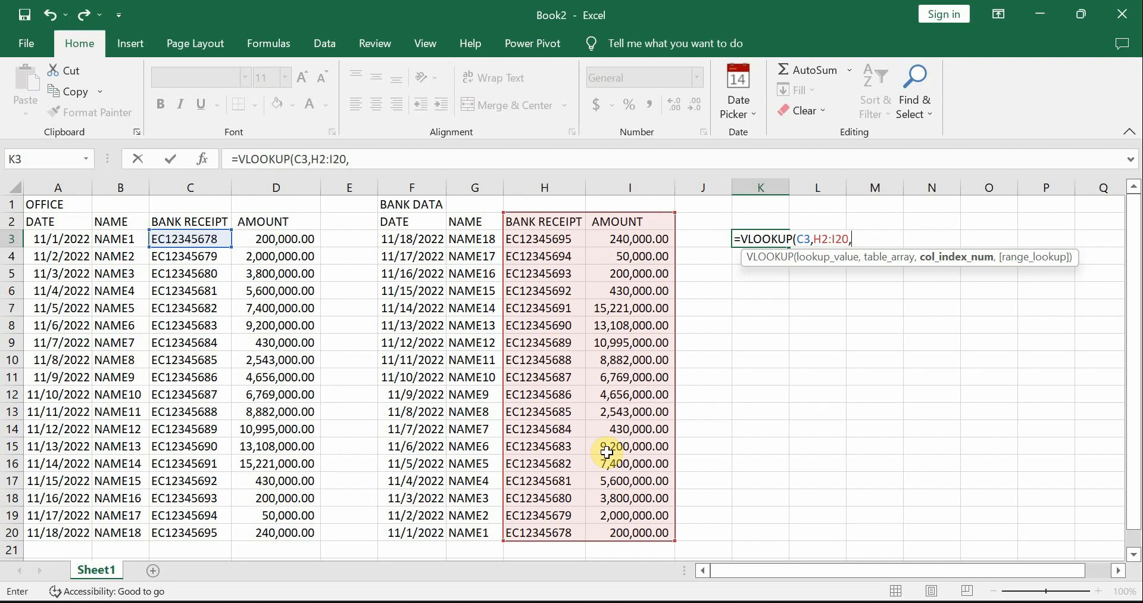
{"action": "type", "text": "1,"}
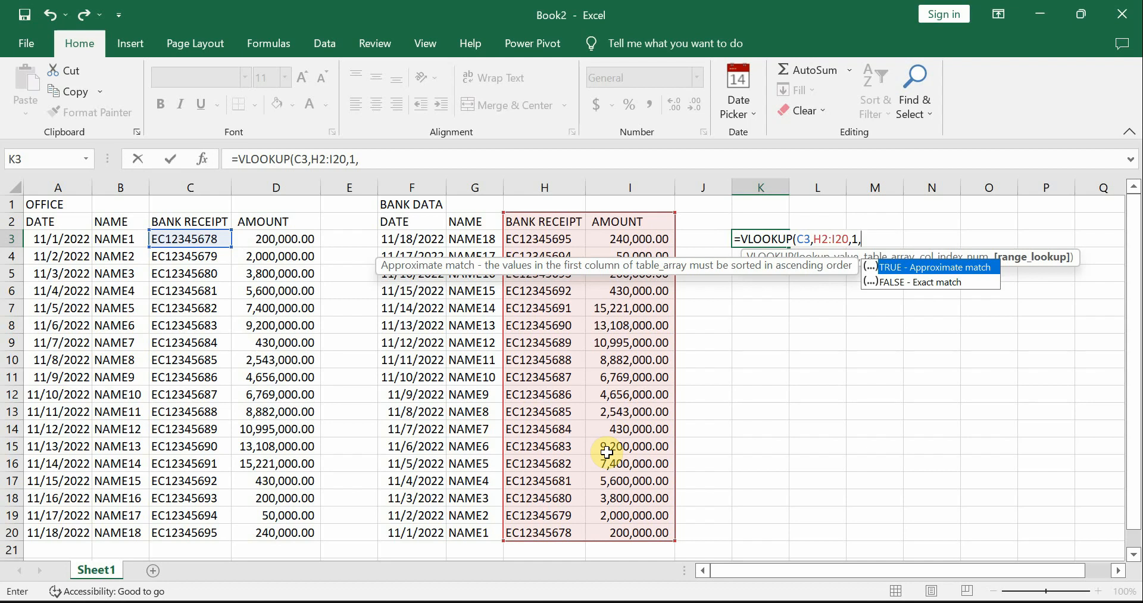
{"action": "type", "text": "FALSE)"}
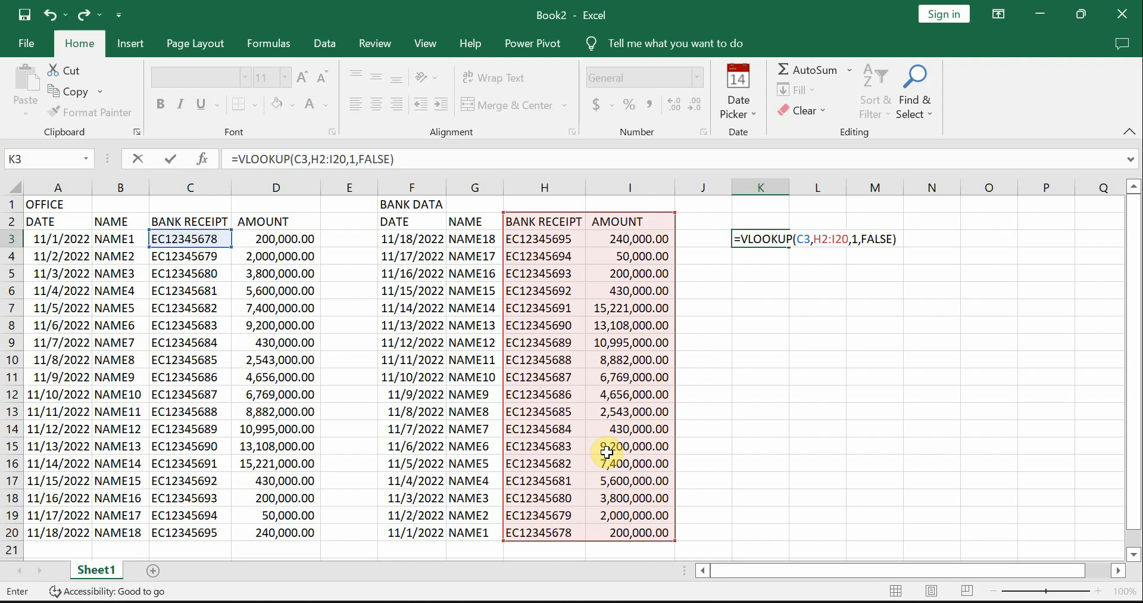
{"action": "key", "text": "Return"}
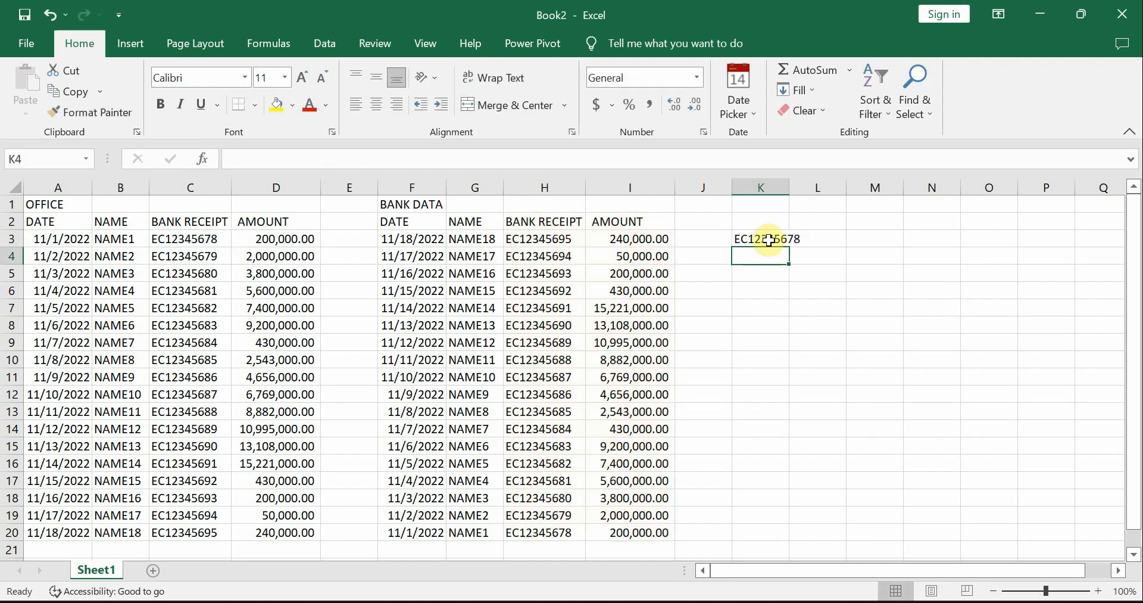
{"action": "double_click", "coordinate": [792, 191]}
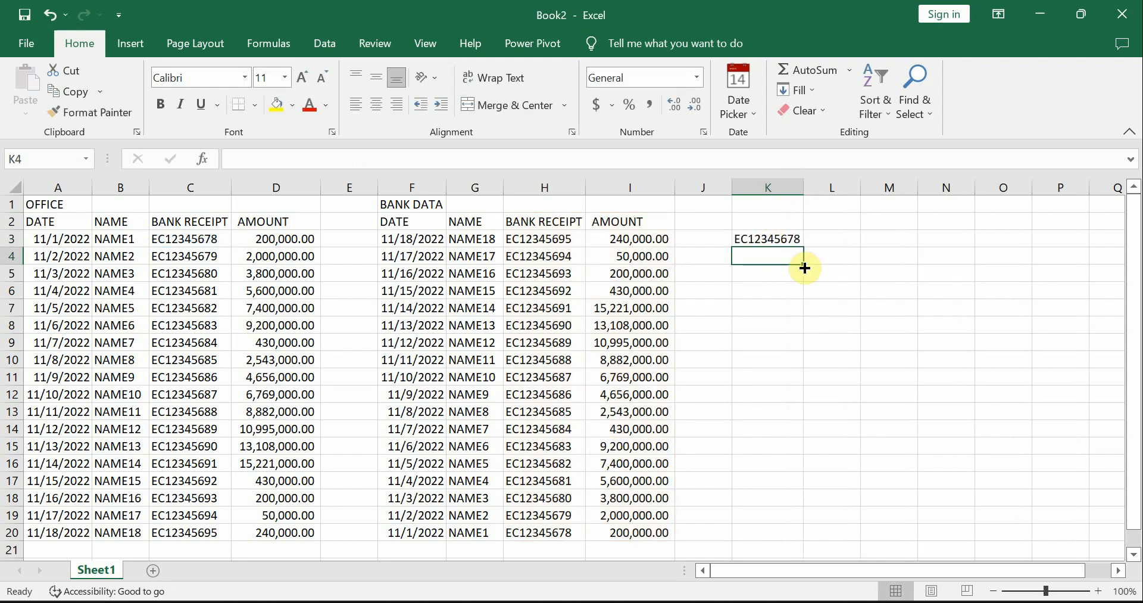
- Check the VLOOKUP formula in K3, and append an extra 8 to the bank receipt entry in H20
{"action": "left_click", "coordinate": [770, 240]}
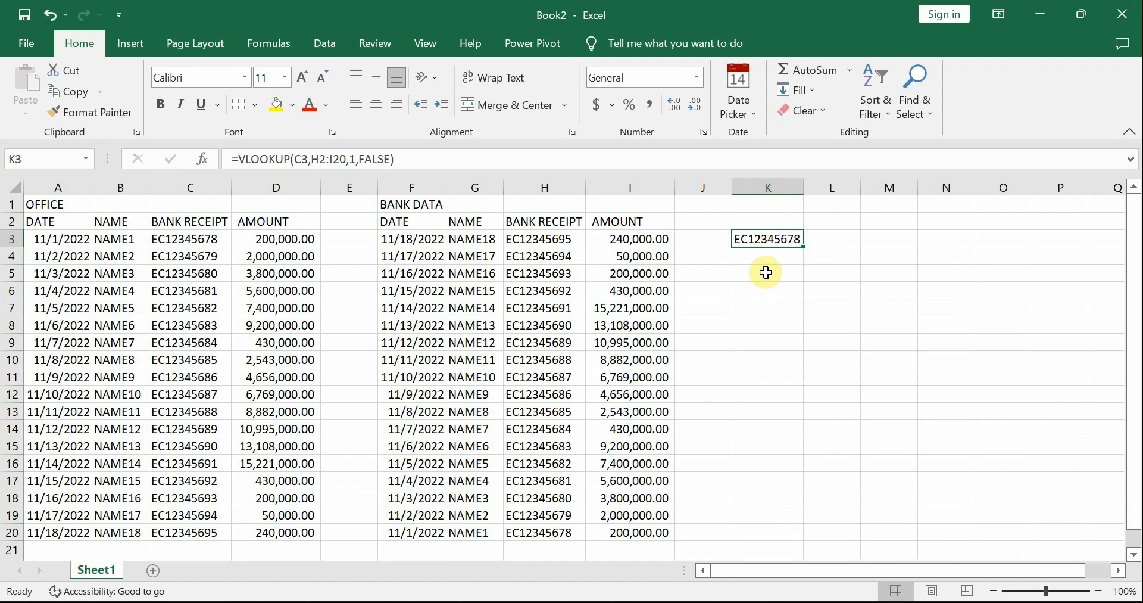
{"action": "double_click", "coordinate": [764, 239]}
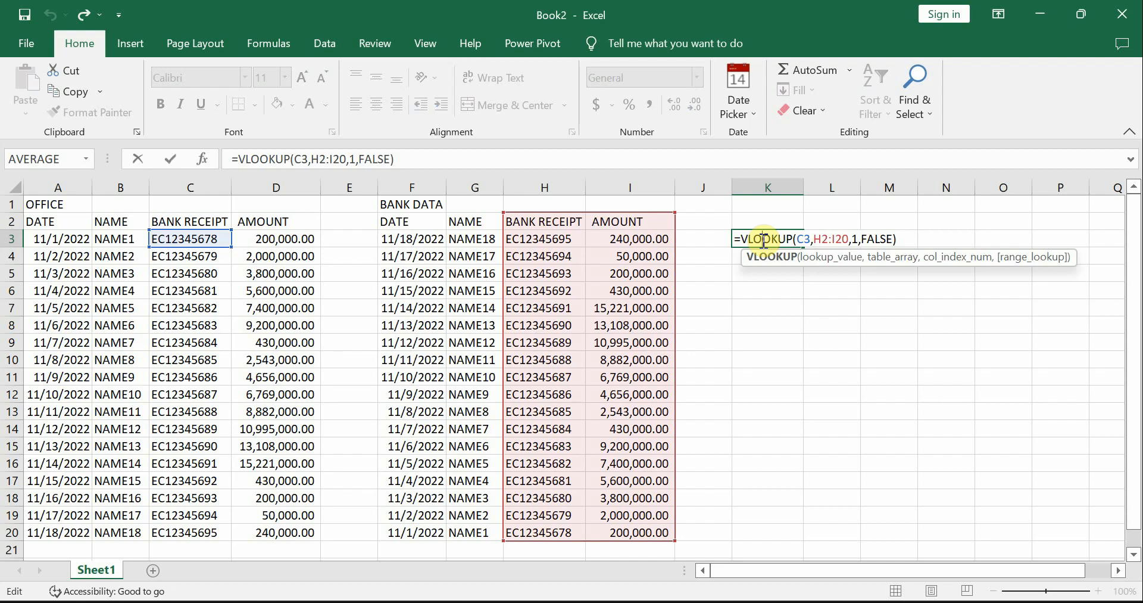
{"action": "key", "text": "Return"}
{"action": "left_click", "coordinate": [541, 533]}
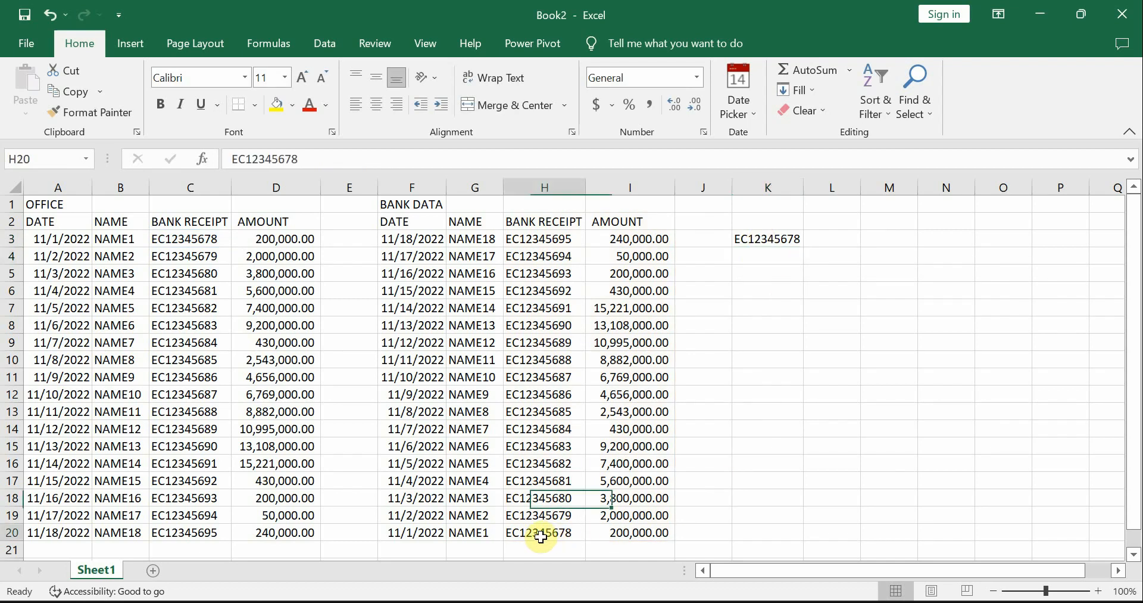
{"action": "double_click", "coordinate": [542, 534]}
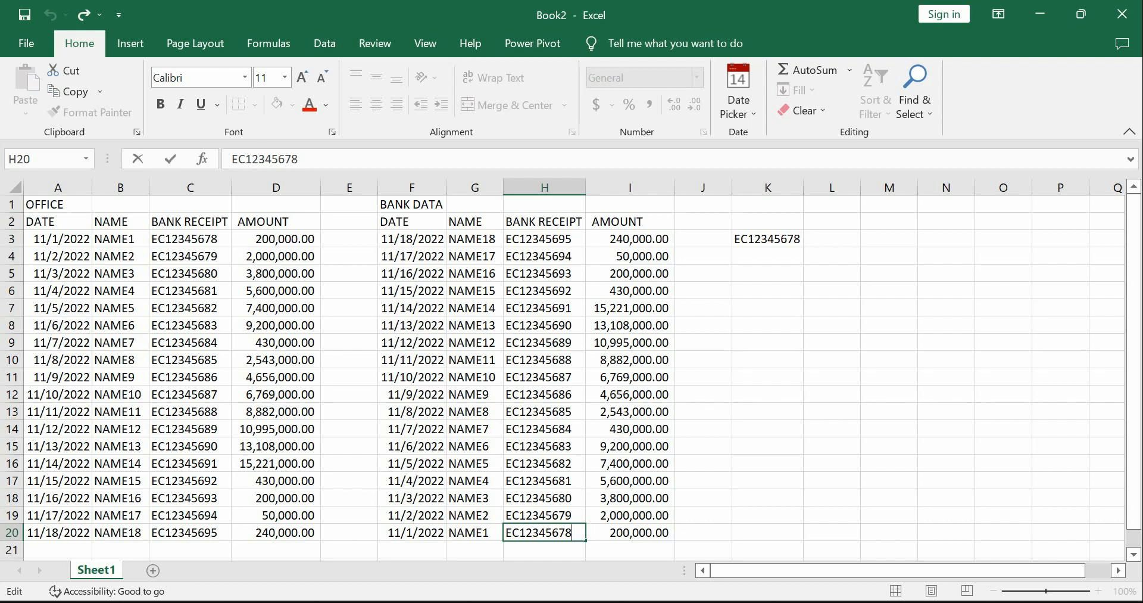
{"action": "type", "text": "8"}
{"action": "key", "text": "Tab"}
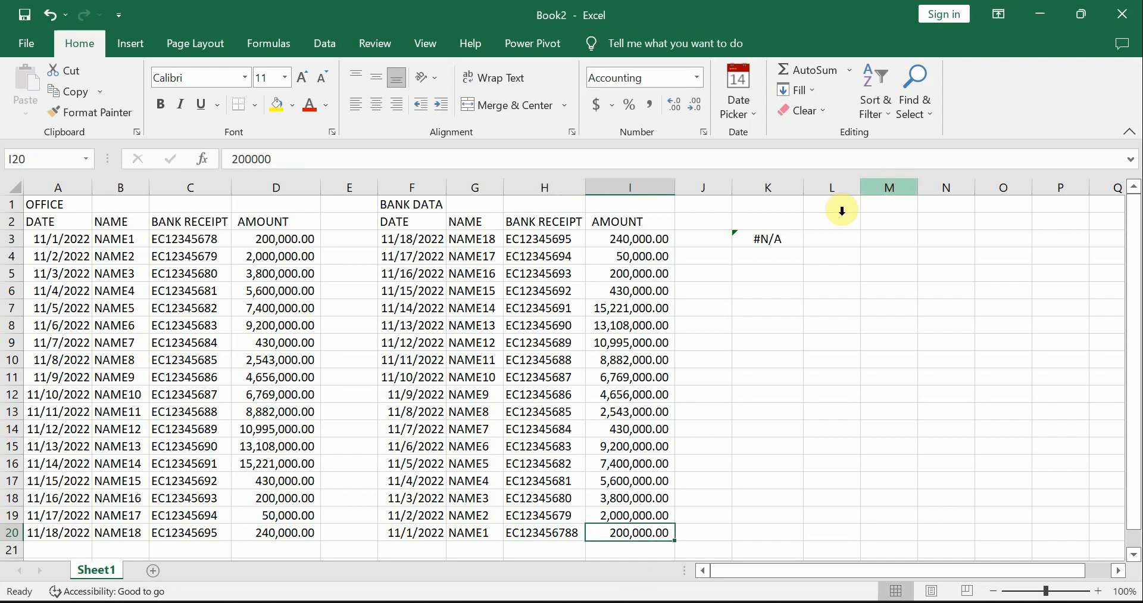
- Check the lookup result in K3 against the office bank receipt in C3
{"action": "left_click", "coordinate": [782, 236]}
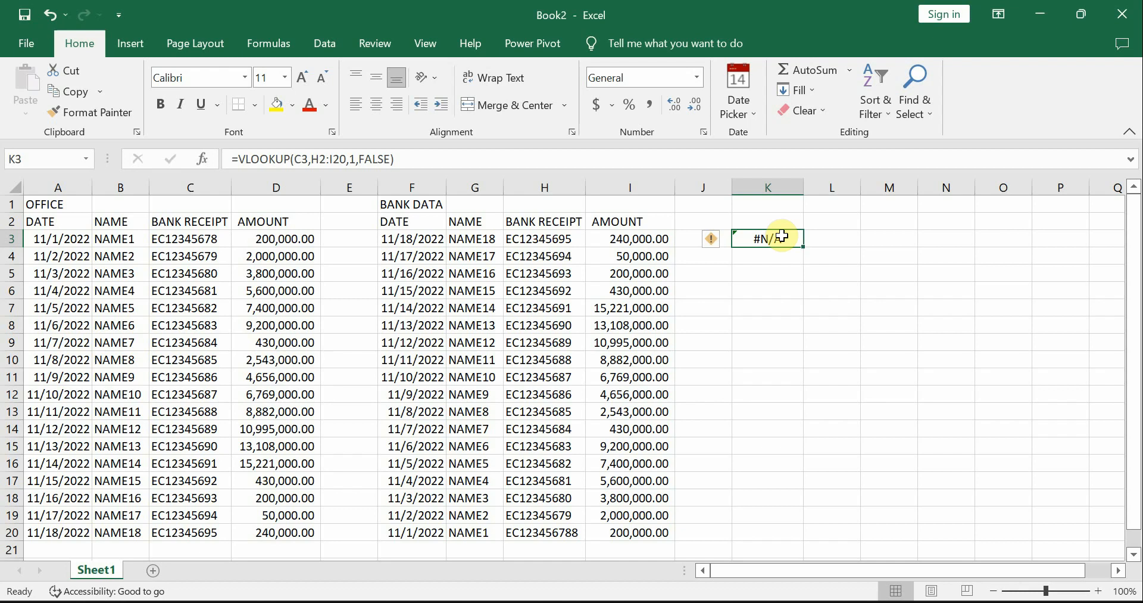
{"action": "left_click", "coordinate": [205, 238]}
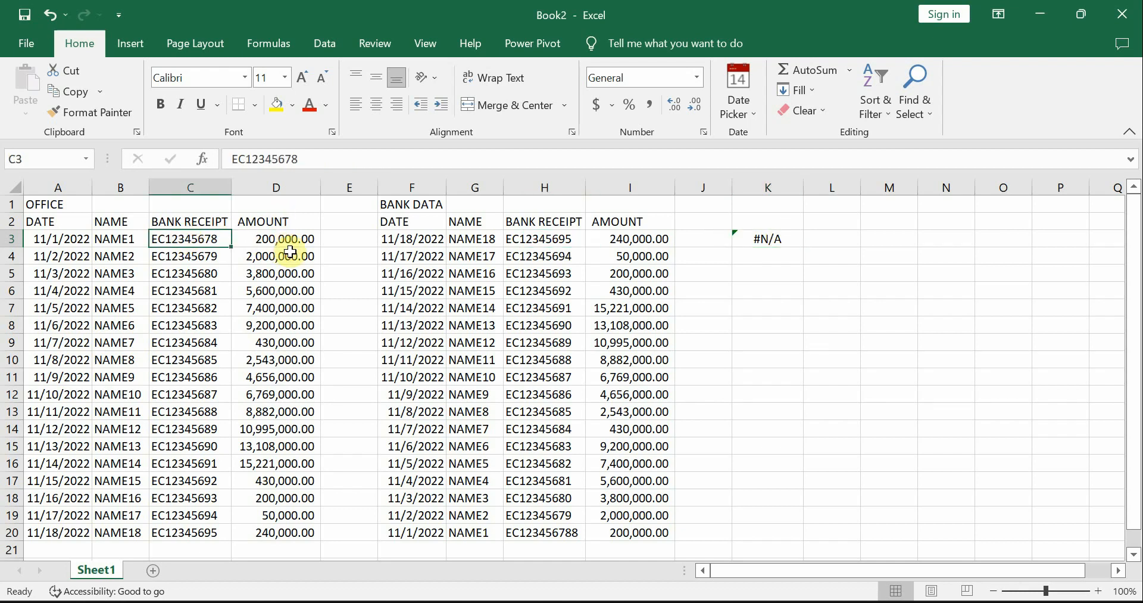
{"action": "left_click", "coordinate": [787, 240]}
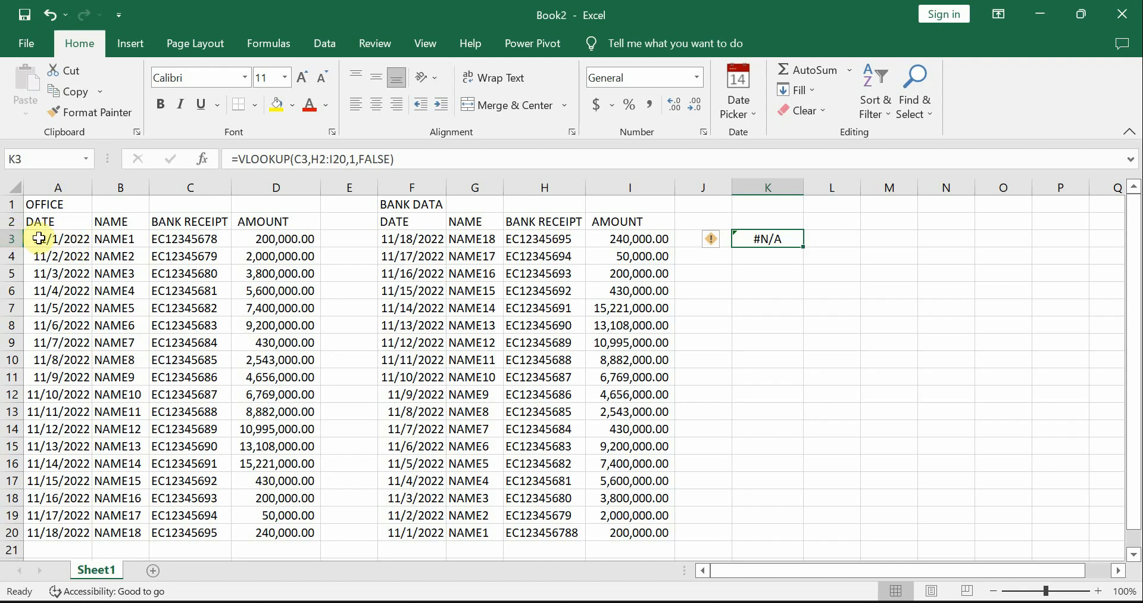
{"action": "left_click", "coordinate": [5, 240]}
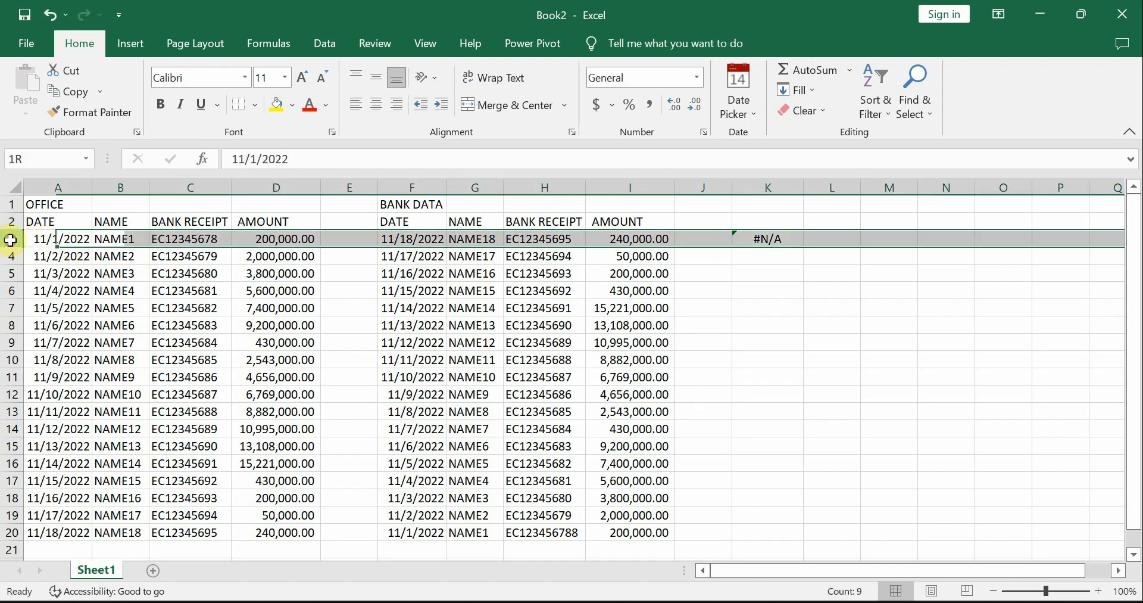
{"action": "left_click", "coordinate": [169, 239]}
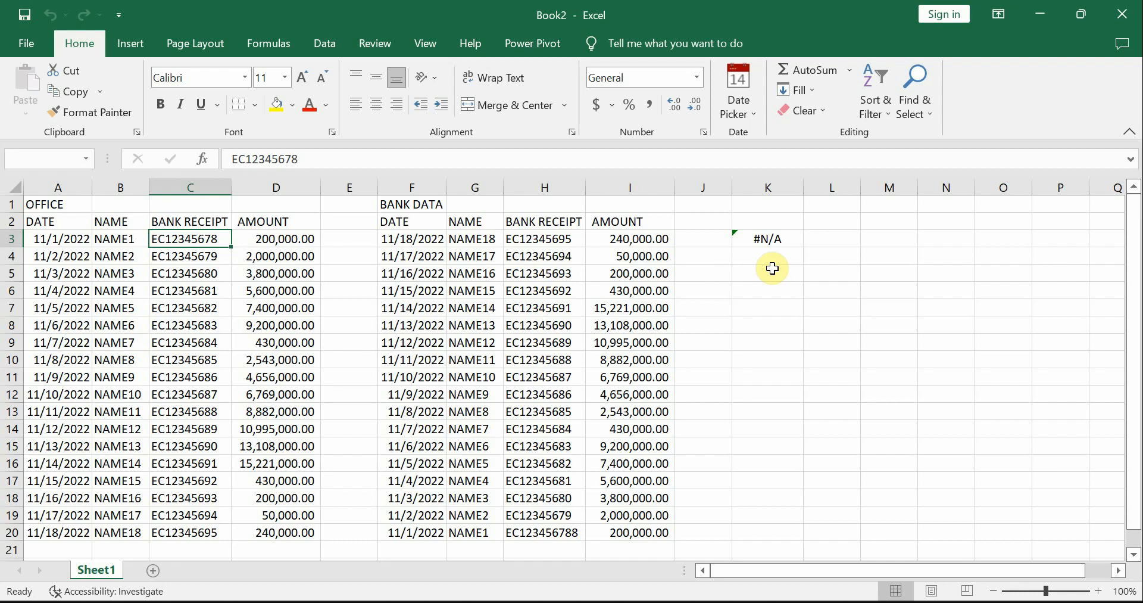
- Review the VLOOKUP formula in K3 and copy it down through K20
{"action": "left_click", "coordinate": [754, 235]}
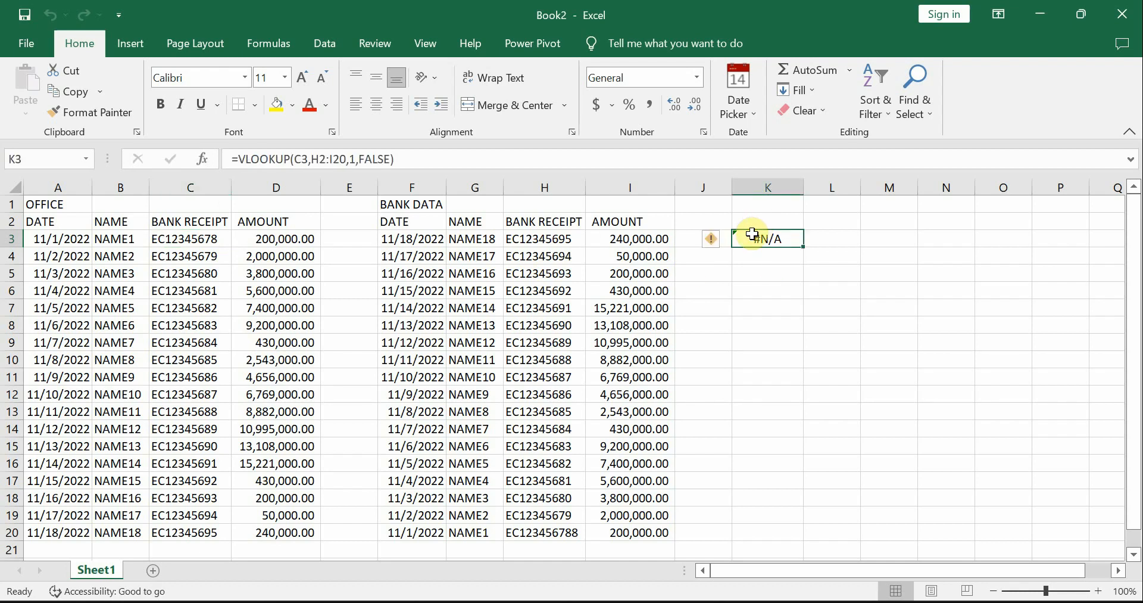
{"action": "double_click", "coordinate": [774, 239]}
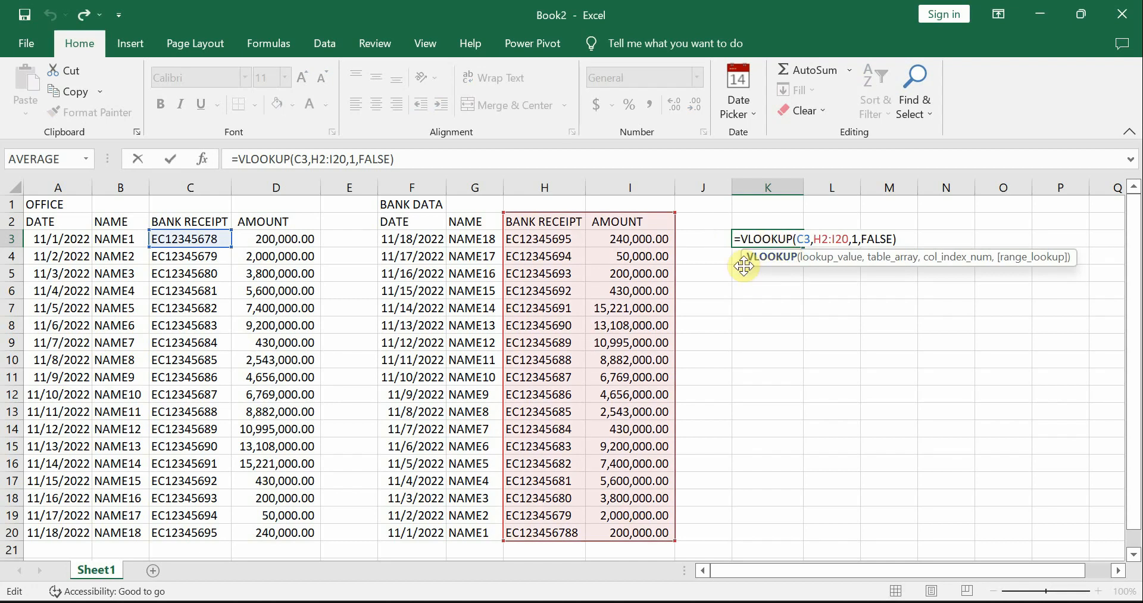
{"action": "key", "text": "Escape"}
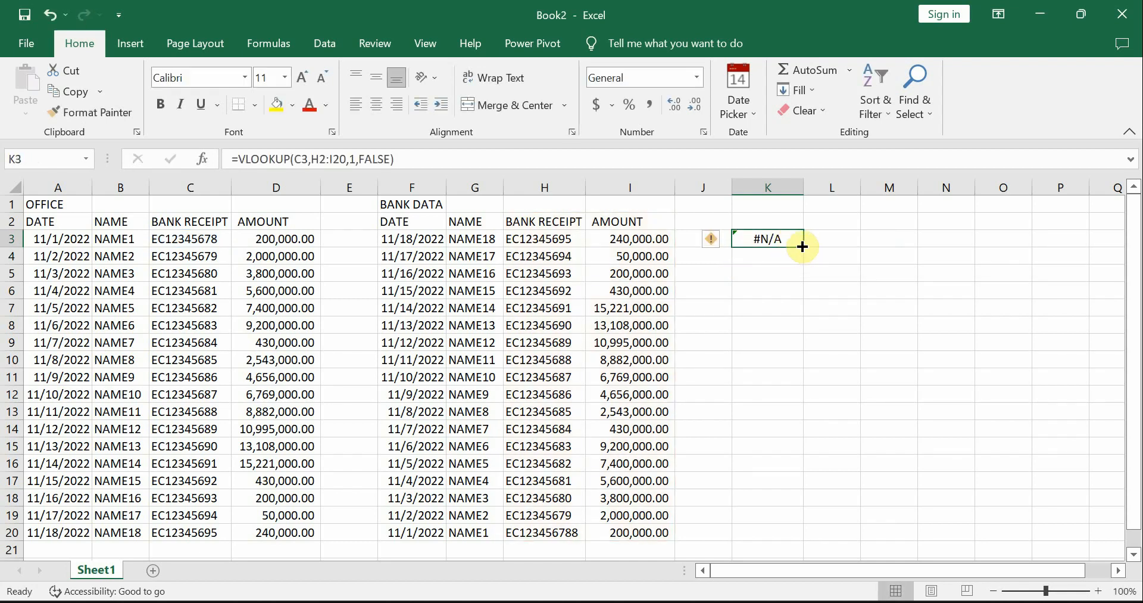
{"action": "left_click_drag", "start_coordinate": [802, 246], "coordinate": [811, 547]}
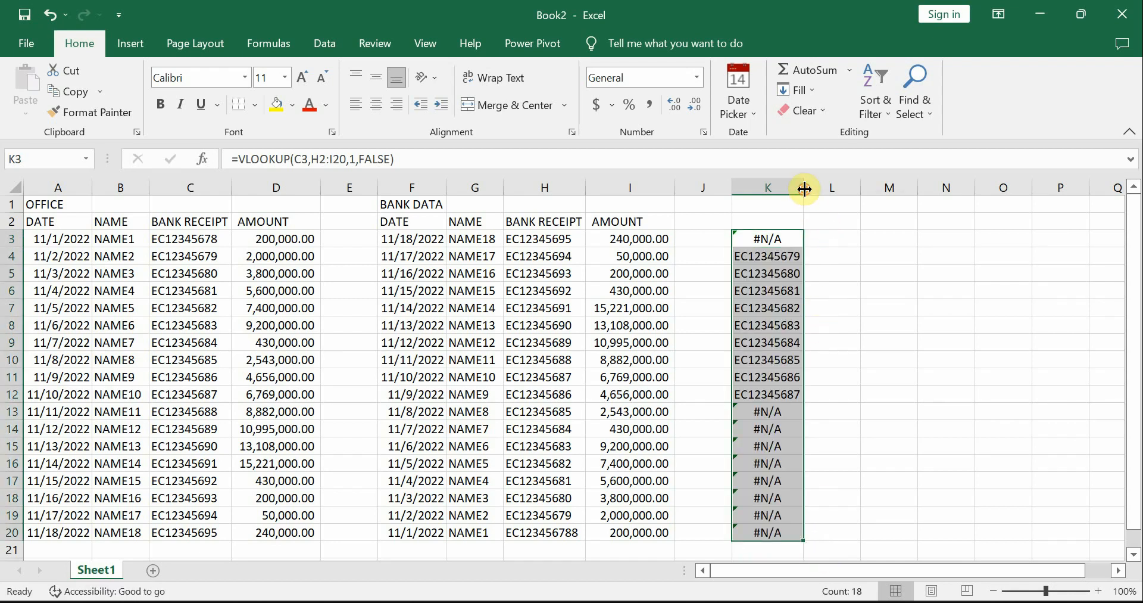
- Inspect the copied VLOOKUP formula in K13 to see which table range it references
{"action": "left_click", "coordinate": [777, 412]}
{"action": "double_click", "coordinate": [777, 413]}
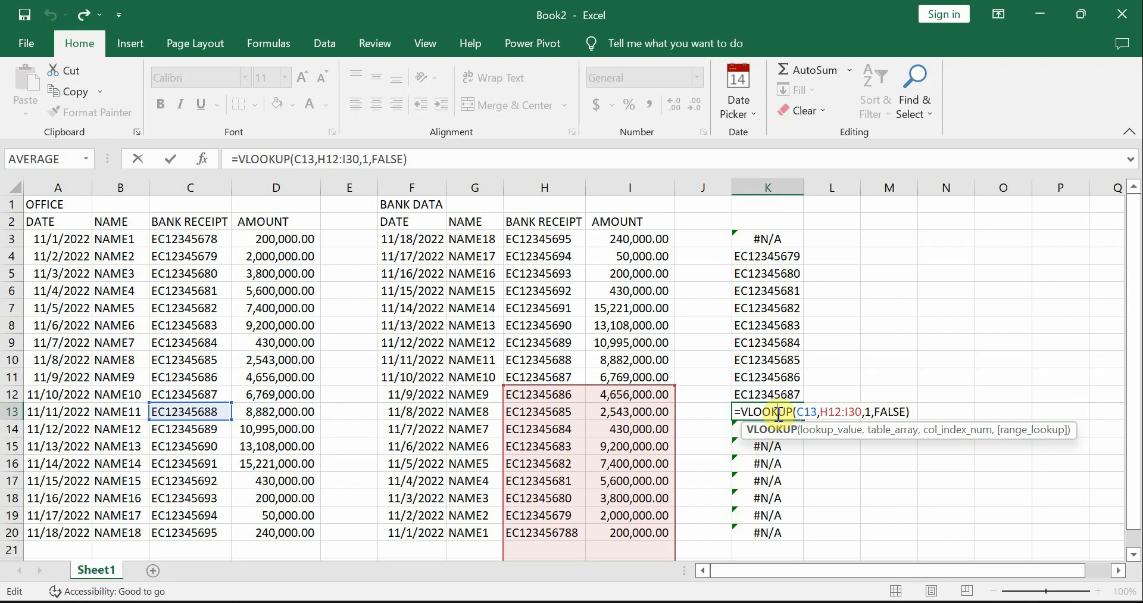
{"action": "key", "text": "Return"}
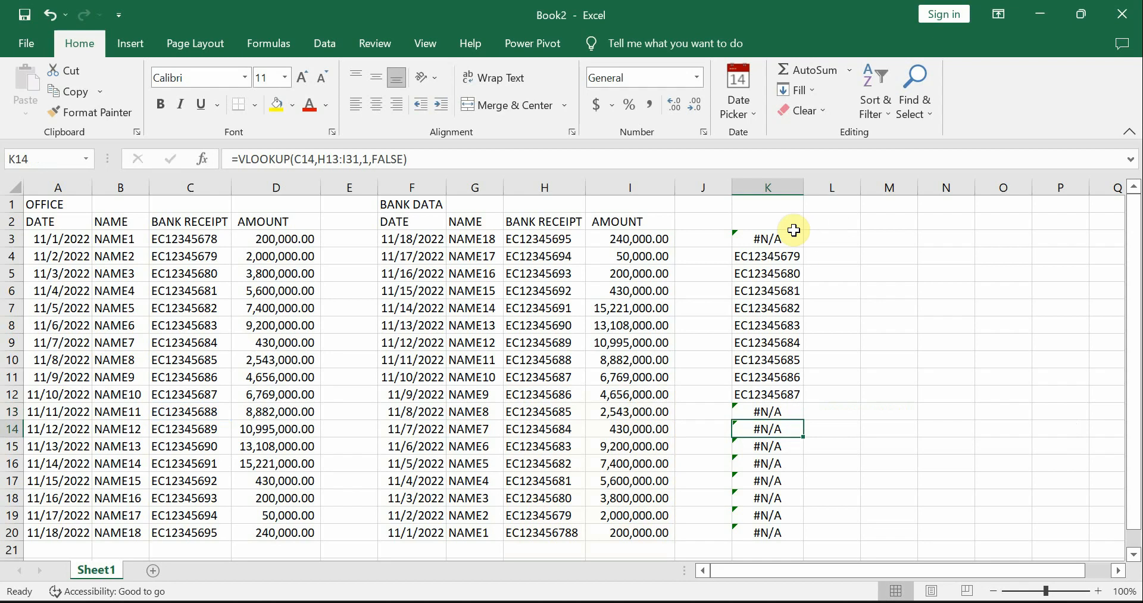
- Make the table range in K3's VLOOKUP formula absolute as $H$2:$I$20
{"action": "left_click", "coordinate": [770, 238]}
{"action": "double_click", "coordinate": [771, 238]}
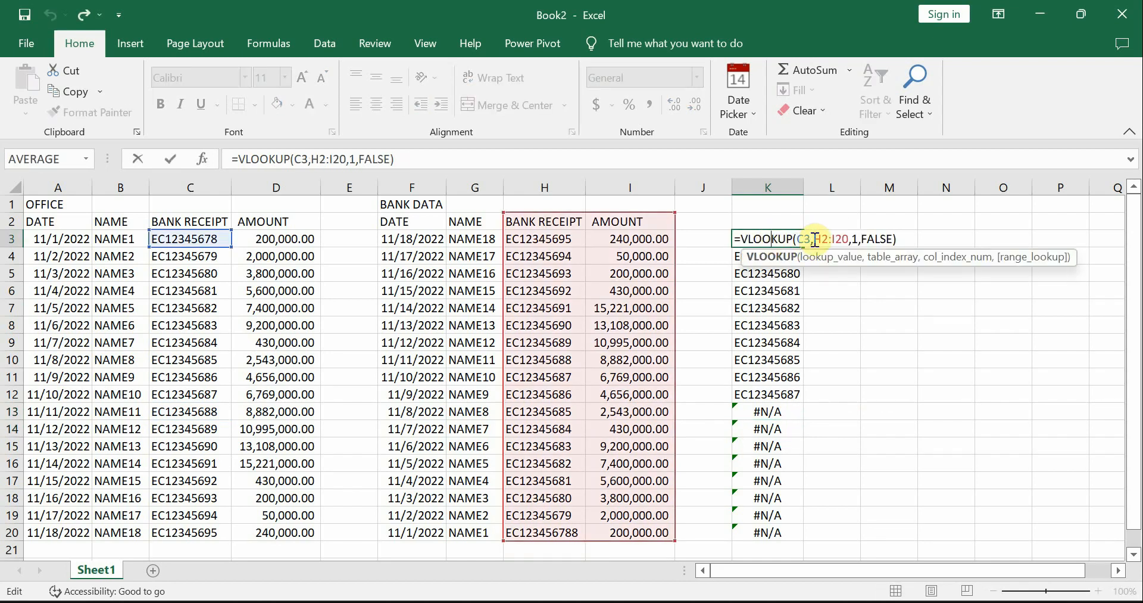
{"action": "left_click_drag", "start_coordinate": [816, 238], "coordinate": [848, 237]}
{"action": "key", "text": "F4"}
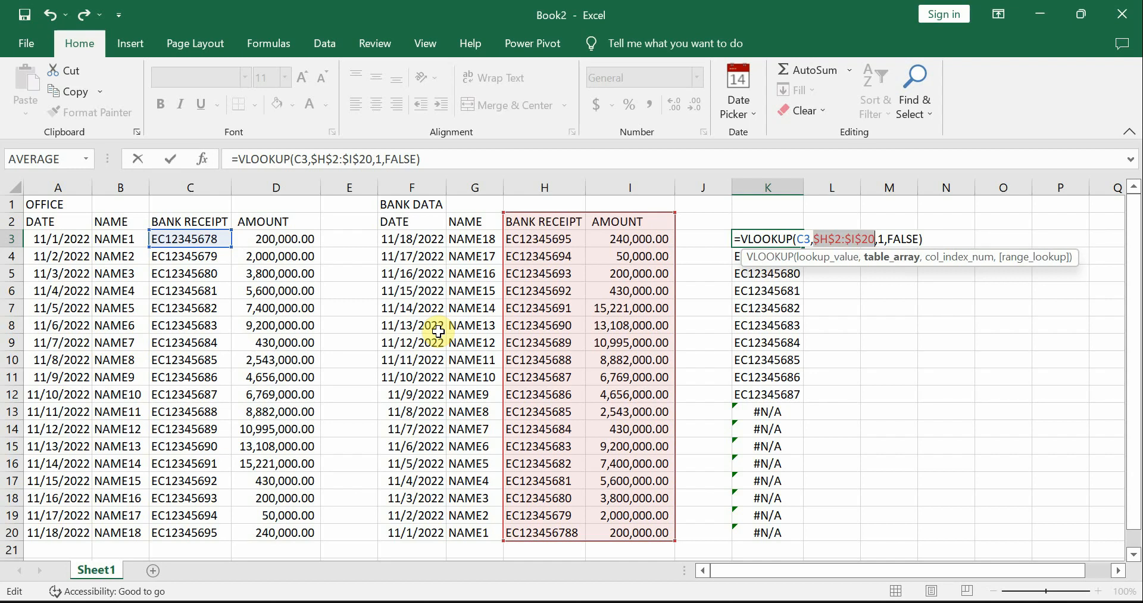
{"action": "key", "text": "Return"}
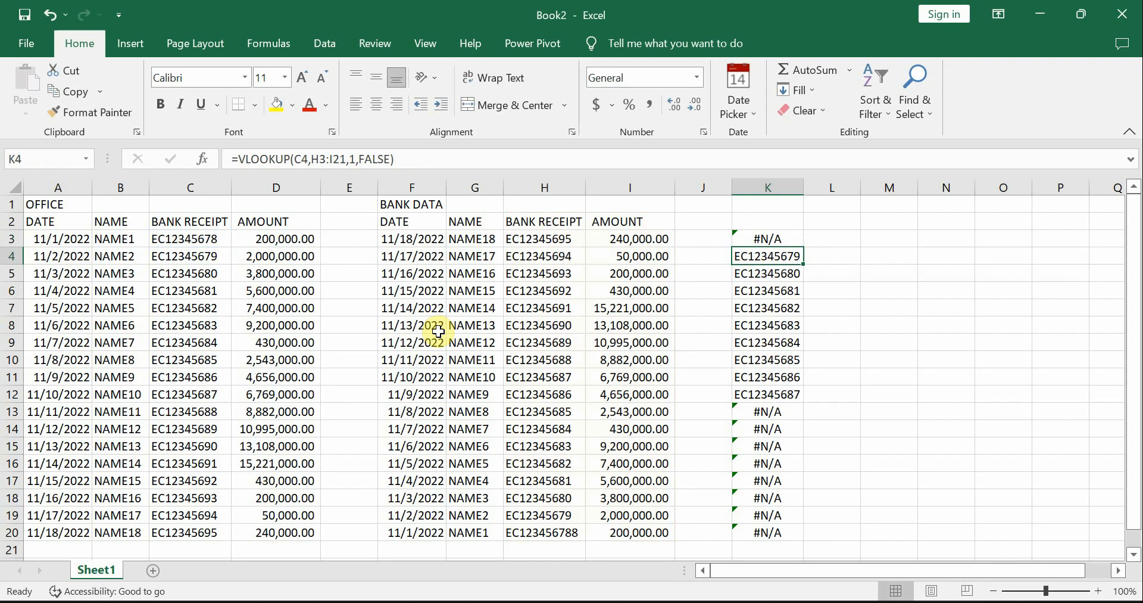
- Check the absolute-range formula in K3 and copy it down through K20
{"action": "left_click", "coordinate": [778, 237]}
{"action": "double_click", "coordinate": [780, 240]}
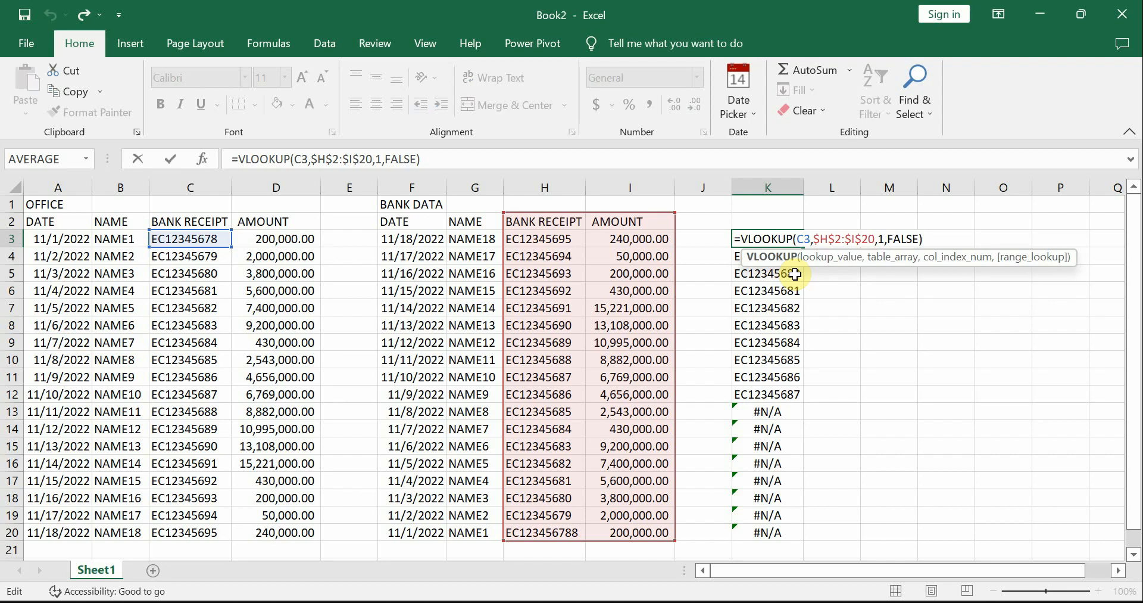
{"action": "key", "text": "Return"}
{"action": "left_click", "coordinate": [789, 237]}
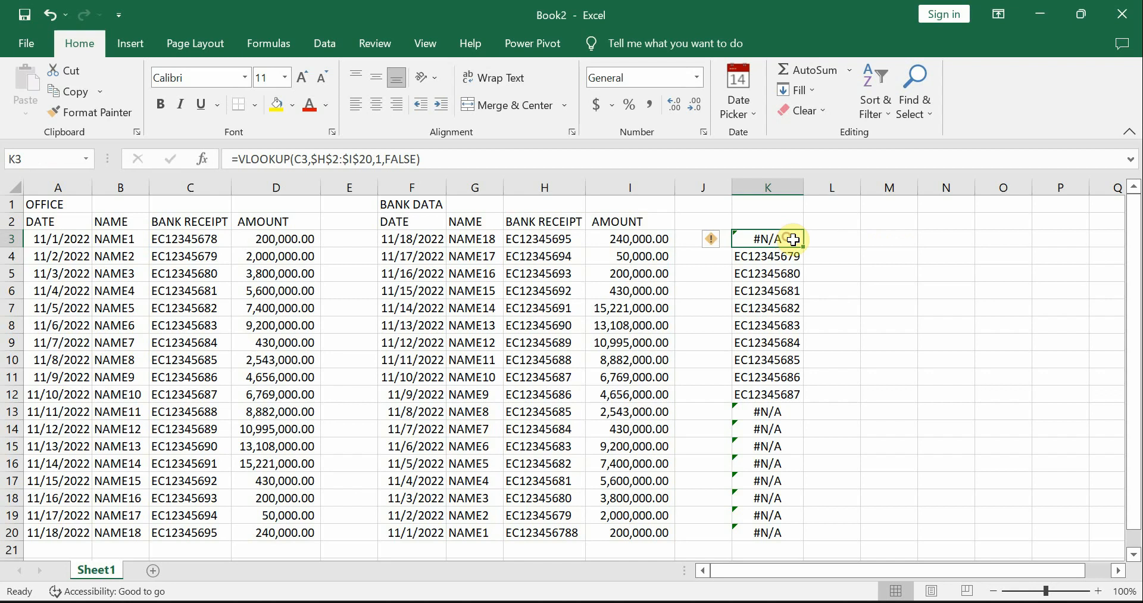
{"action": "double_click", "coordinate": [803, 246]}
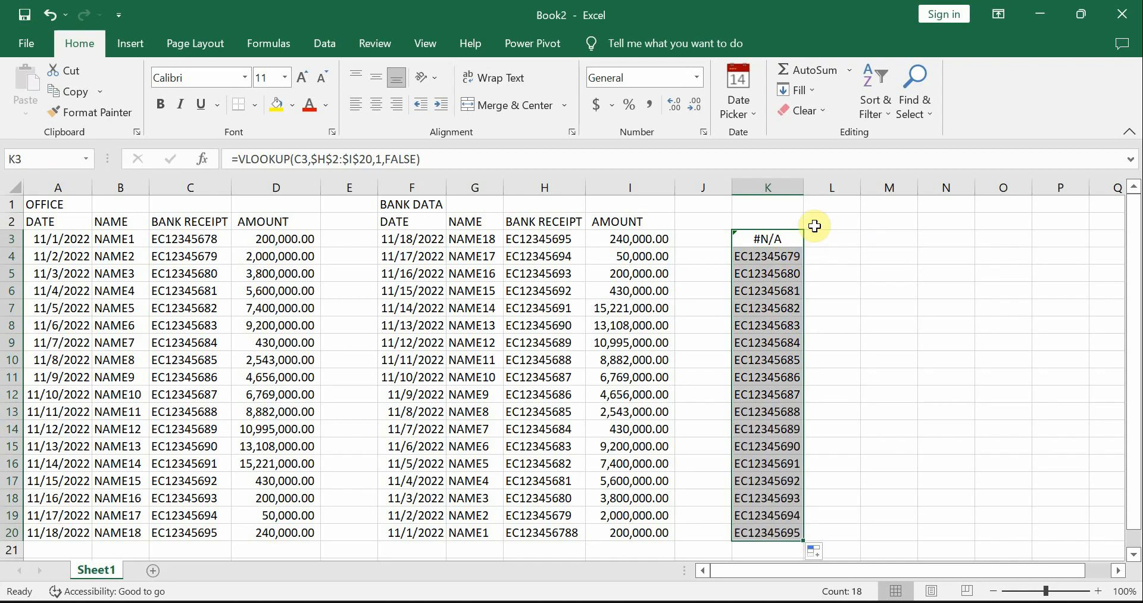
{"action": "left_click", "coordinate": [803, 187]}
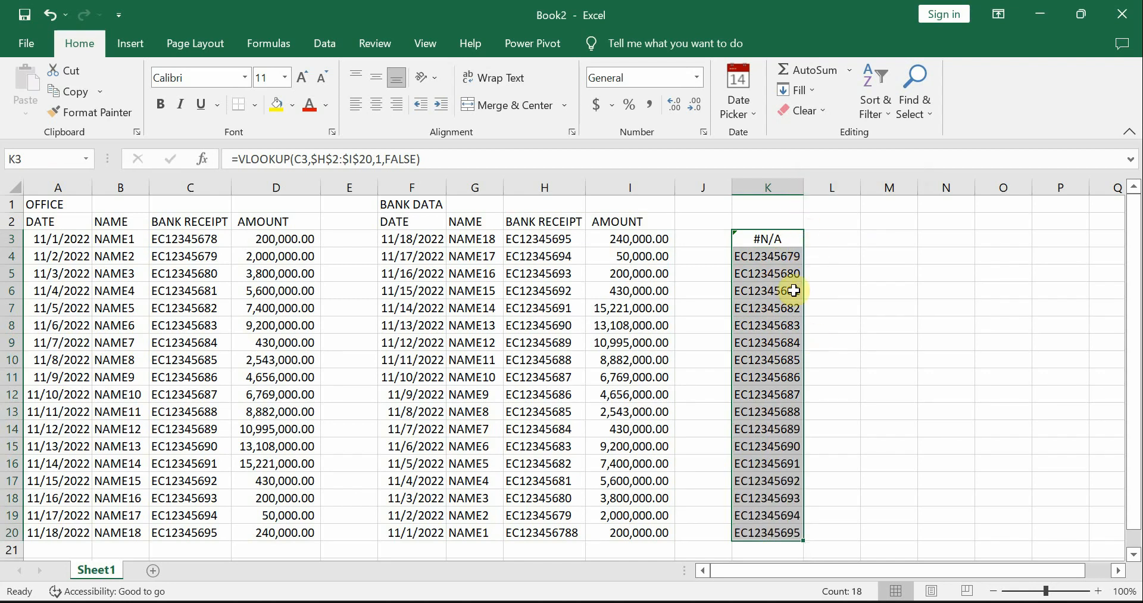
- Review the lookup results in K3:K20 and compare the office receipt in C3 with the bank receipt in H20
{"action": "left_click_drag", "start_coordinate": [777, 256], "coordinate": [789, 530]}
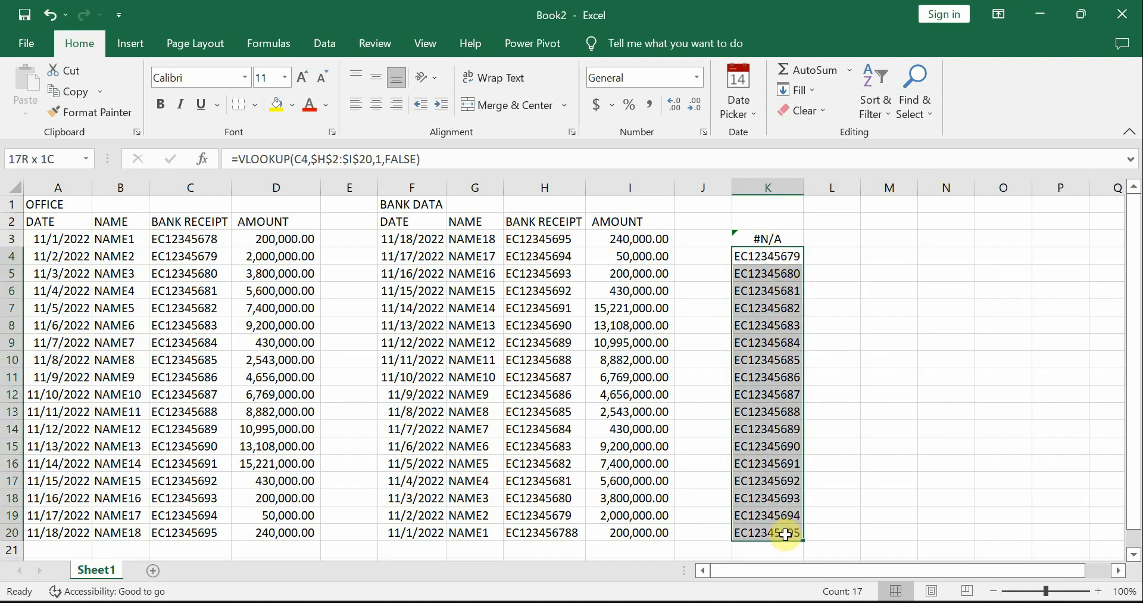
{"action": "left_click", "coordinate": [754, 234]}
{"action": "left_click", "coordinate": [538, 518]}
{"action": "left_click", "coordinate": [548, 534]}
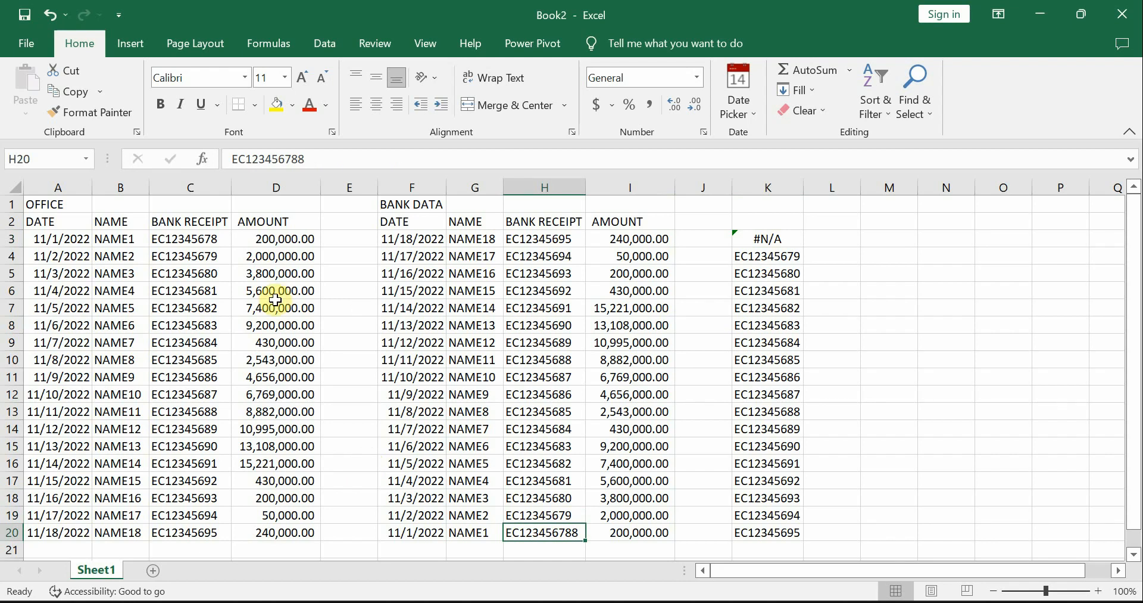
{"action": "left_click", "coordinate": [779, 238]}
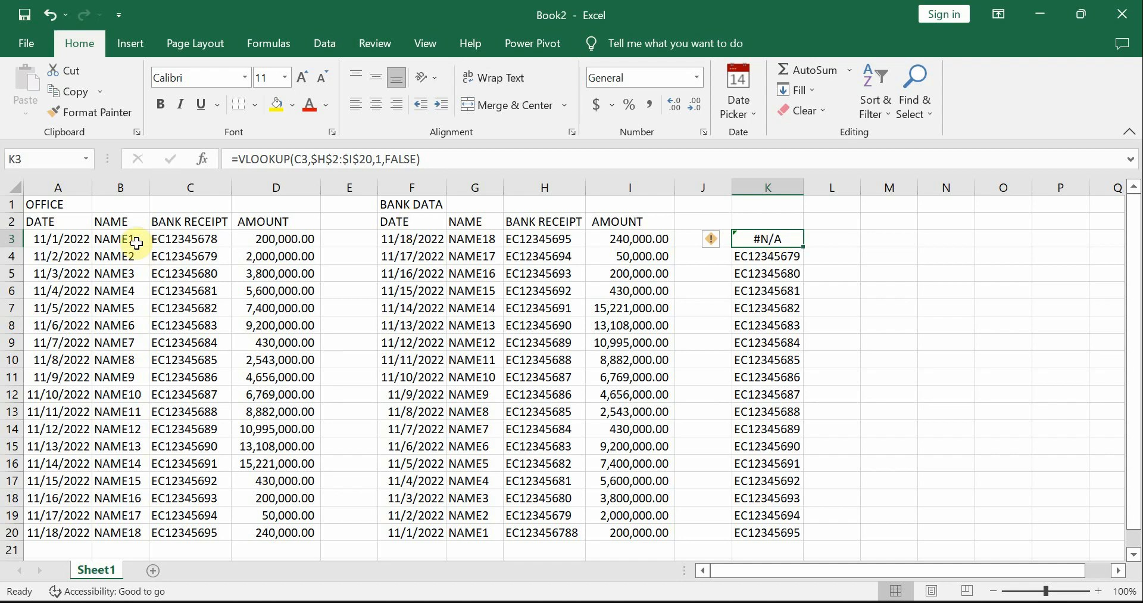
{"action": "left_click", "coordinate": [170, 239]}
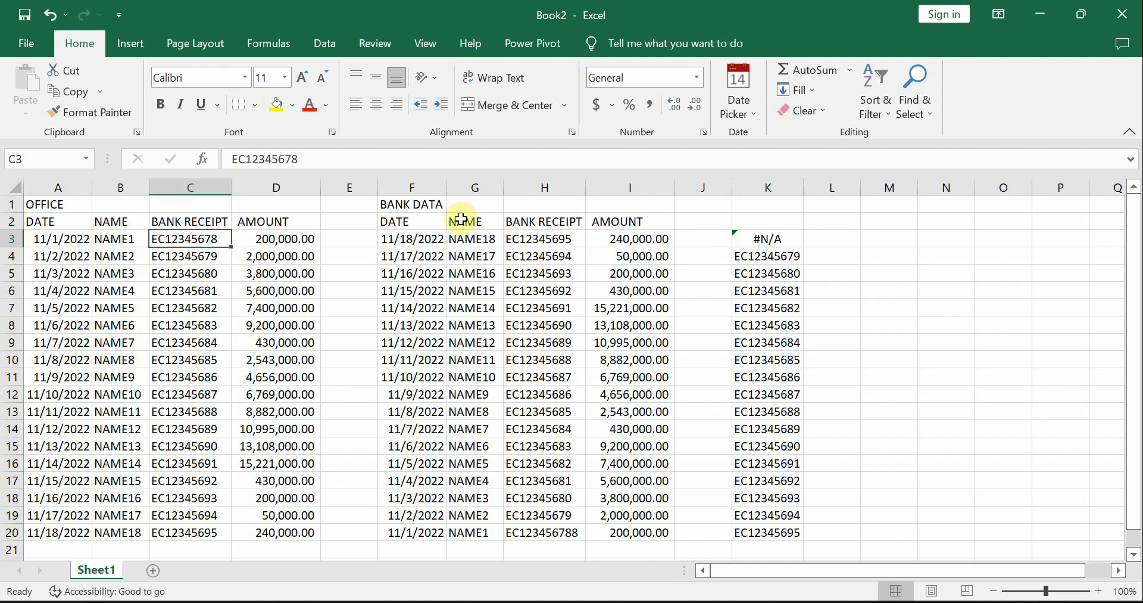
{"action": "left_click_drag", "start_coordinate": [429, 222], "coordinate": [785, 531]}
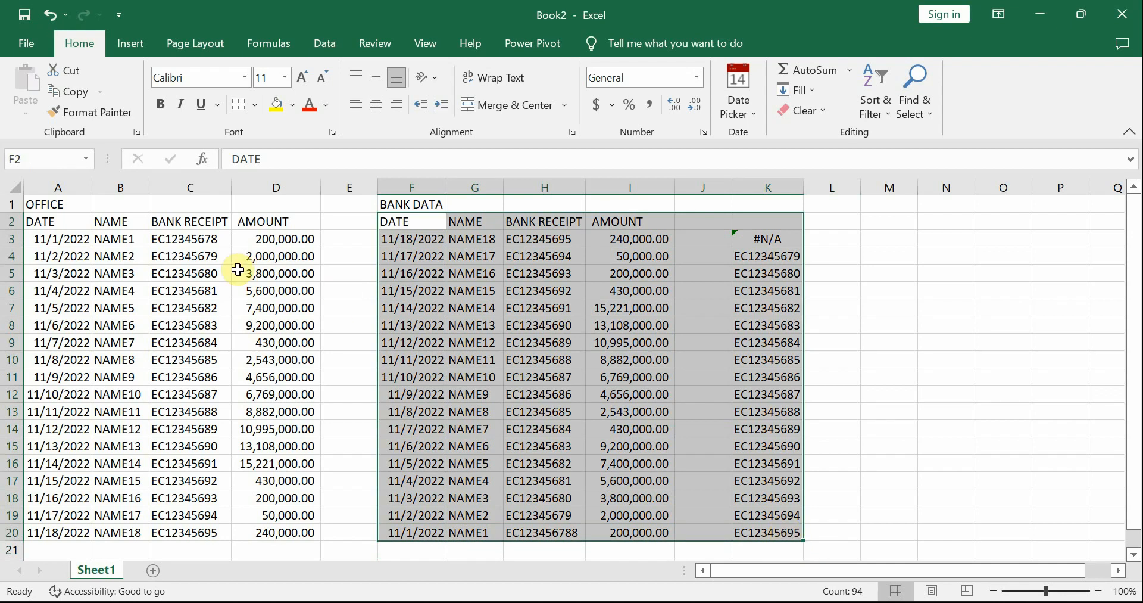
{"action": "left_click", "coordinate": [196, 244]}
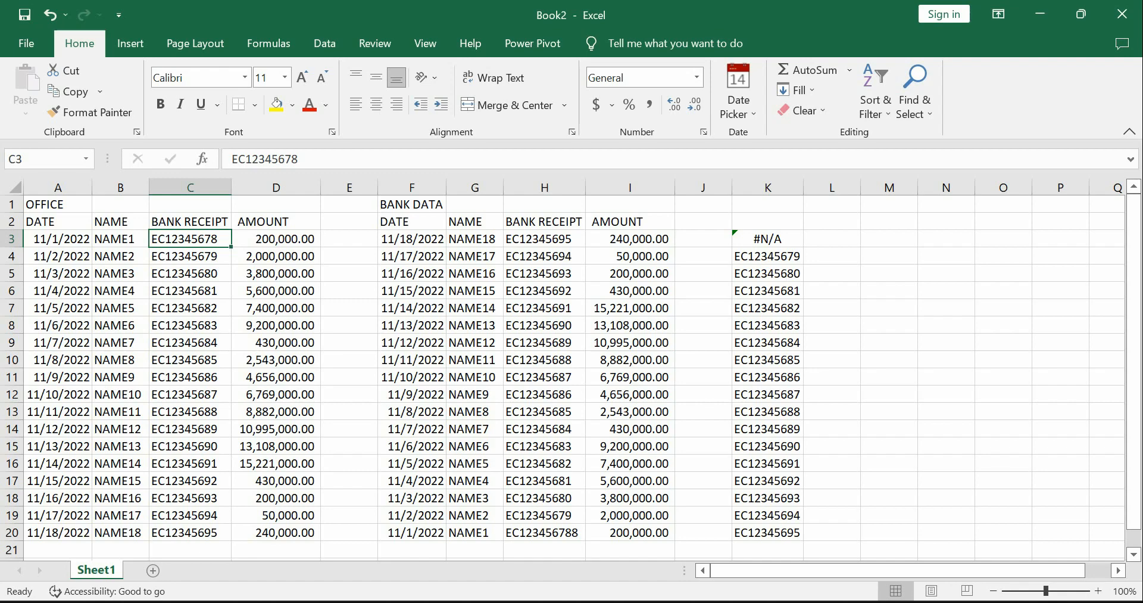
{"action": "key", "text": "alt+Tab"}
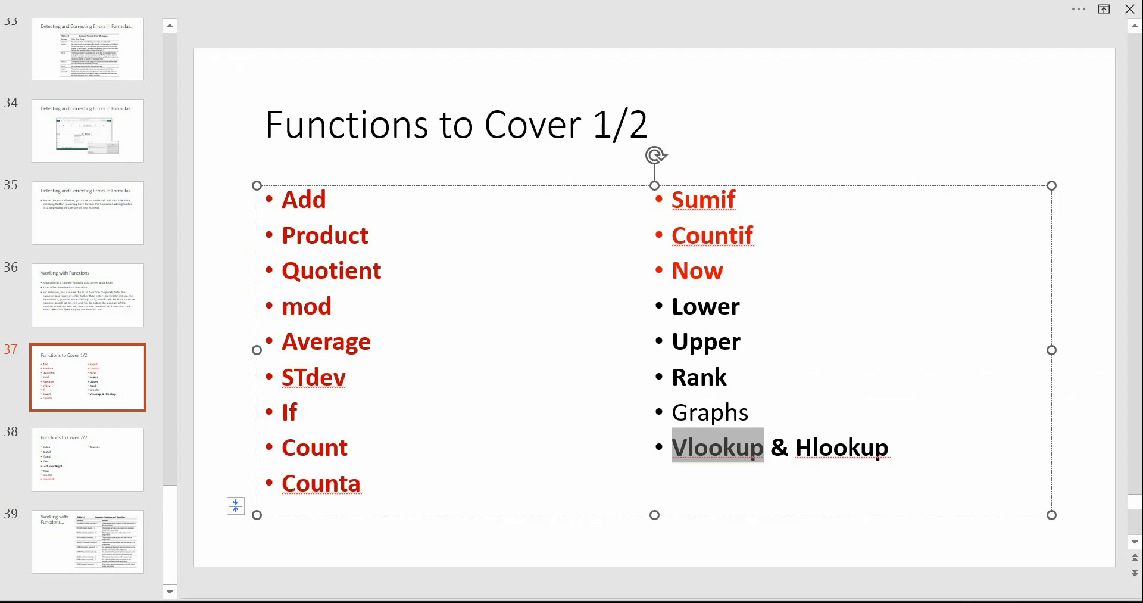
{"action": "key", "text": "alt+Tab"}
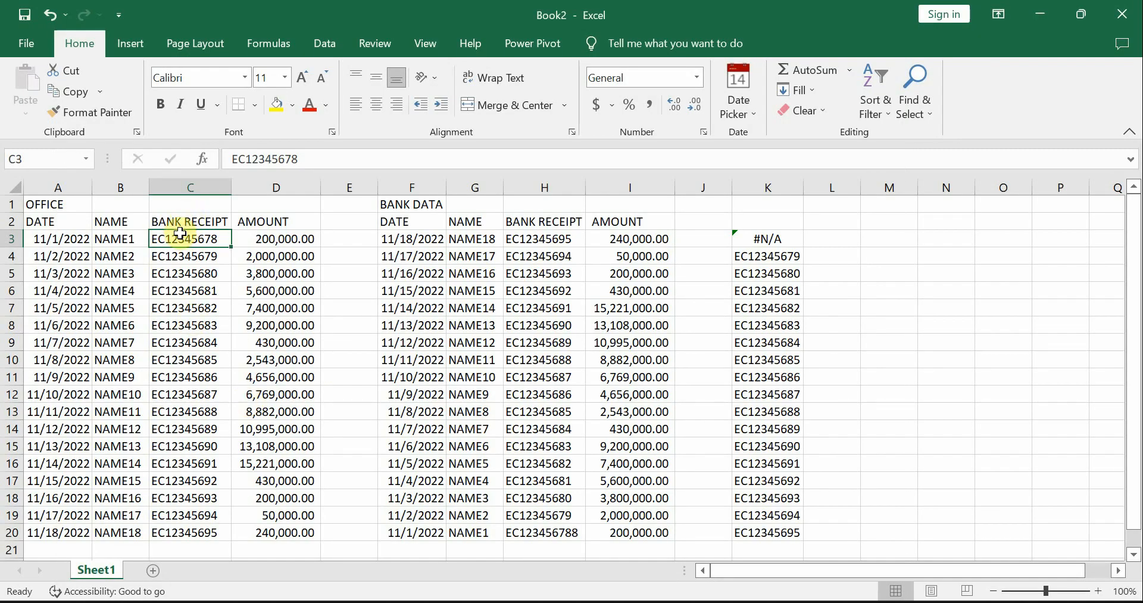
{"action": "left_click_drag", "start_coordinate": [182, 225], "coordinate": [1096, 385]}
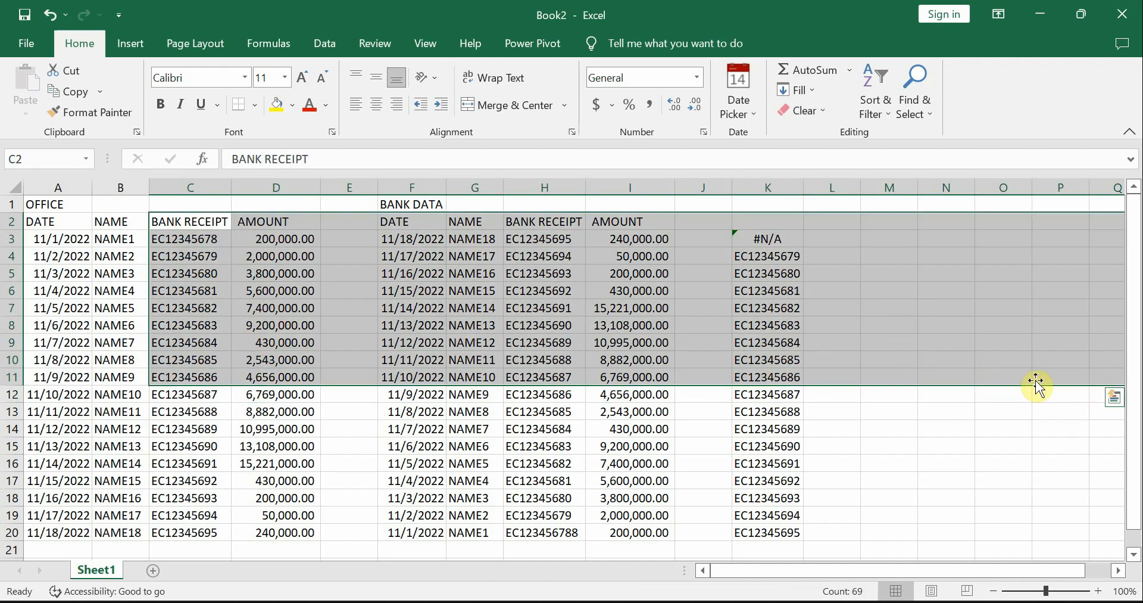
{"action": "left_click", "coordinate": [479, 341]}
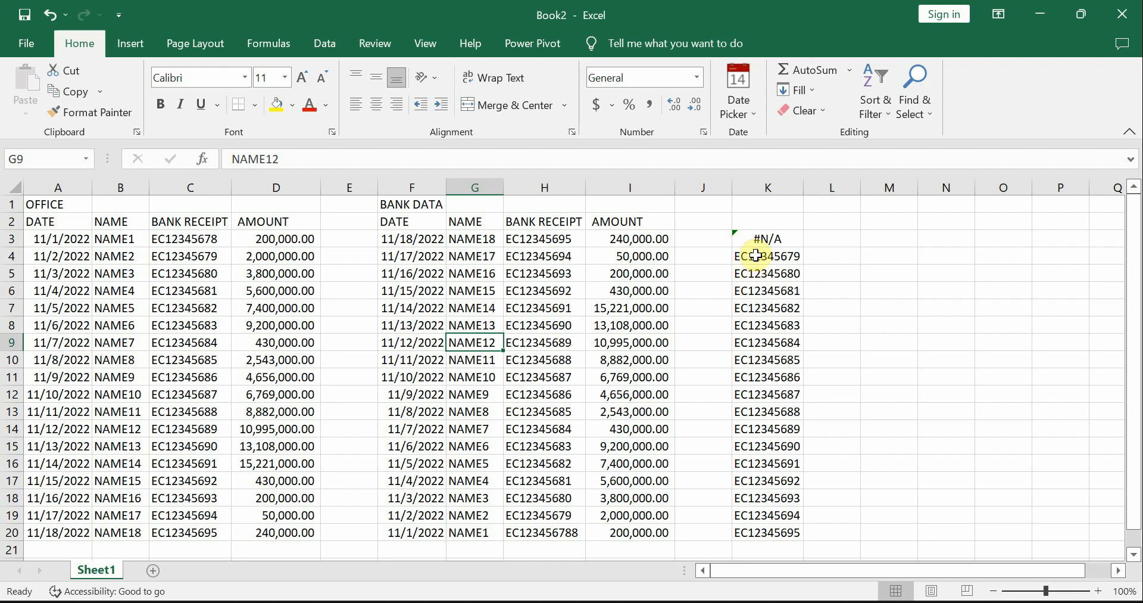
- Clear the contents of the lookup results in K3:K20
{"action": "left_click_drag", "start_coordinate": [766, 239], "coordinate": [769, 530]}
{"action": "right_click", "coordinate": [769, 529]}
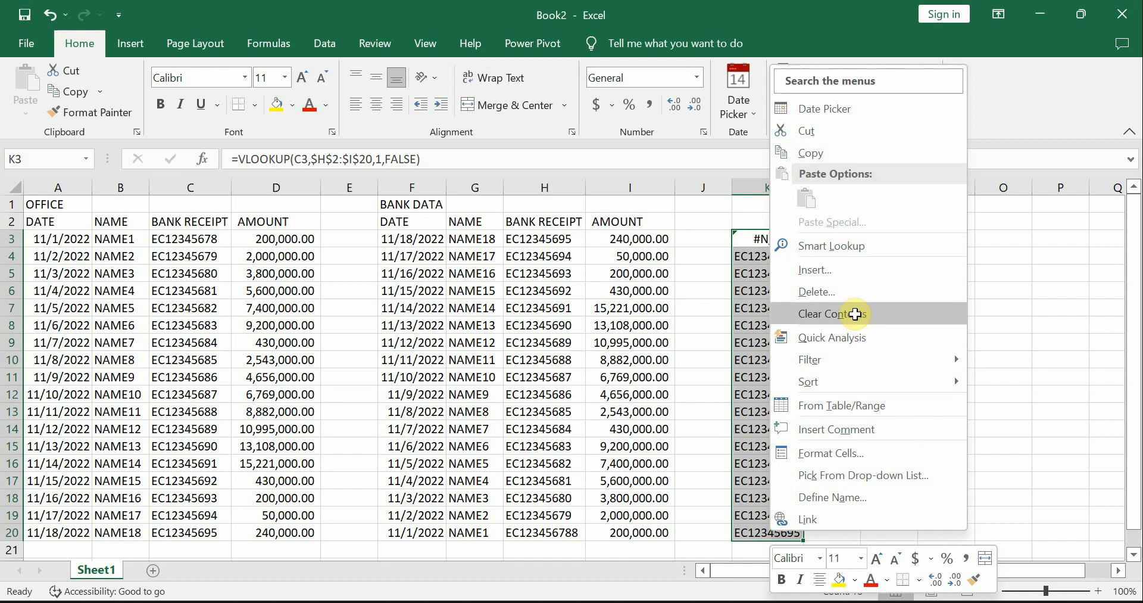
{"action": "left_click", "coordinate": [833, 314]}
- Move the bank data from F1:I20 to A1 of a new sheet and fit its date and amount columns
{"action": "left_click_drag", "start_coordinate": [426, 204], "coordinate": [646, 532]}
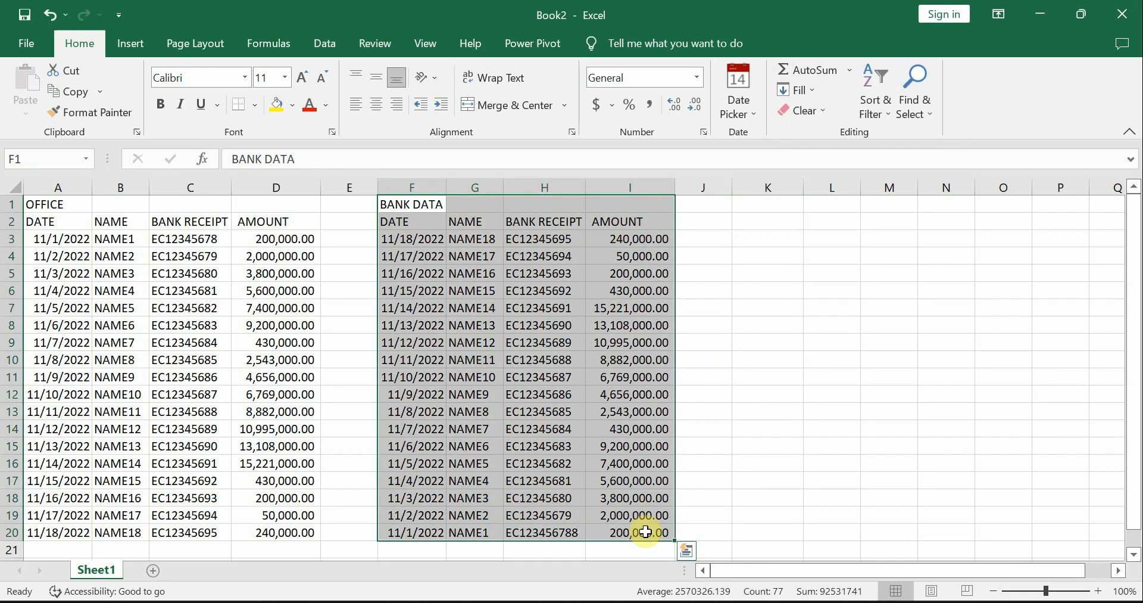
{"action": "key", "text": "ctrl+c"}
{"action": "left_click", "coordinate": [153, 569]}
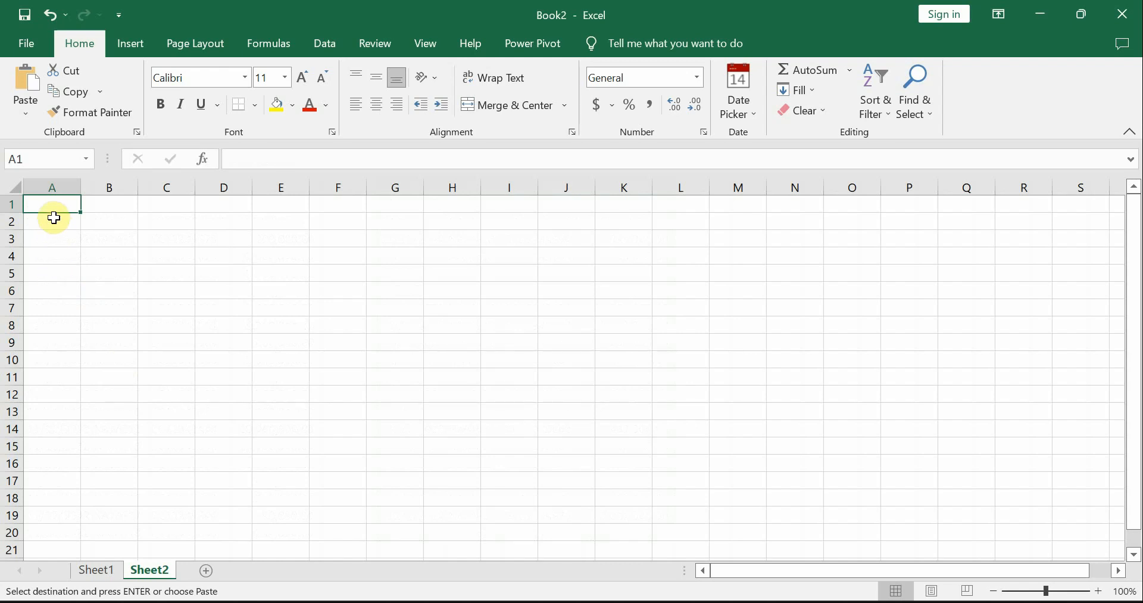
{"action": "key", "text": "Return"}
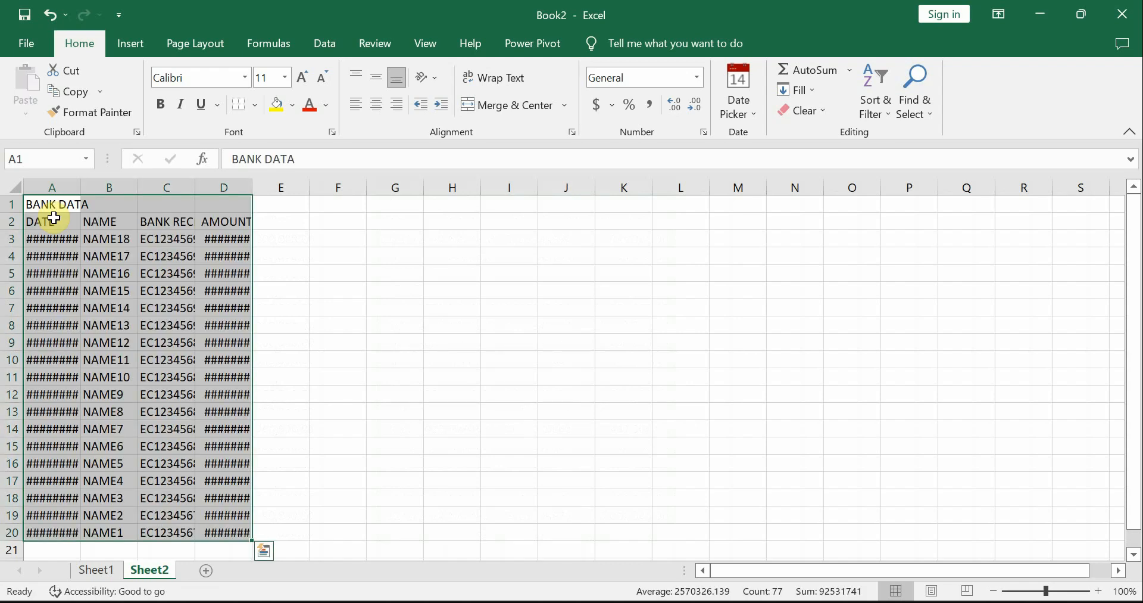
{"action": "double_click", "coordinate": [80, 186]}
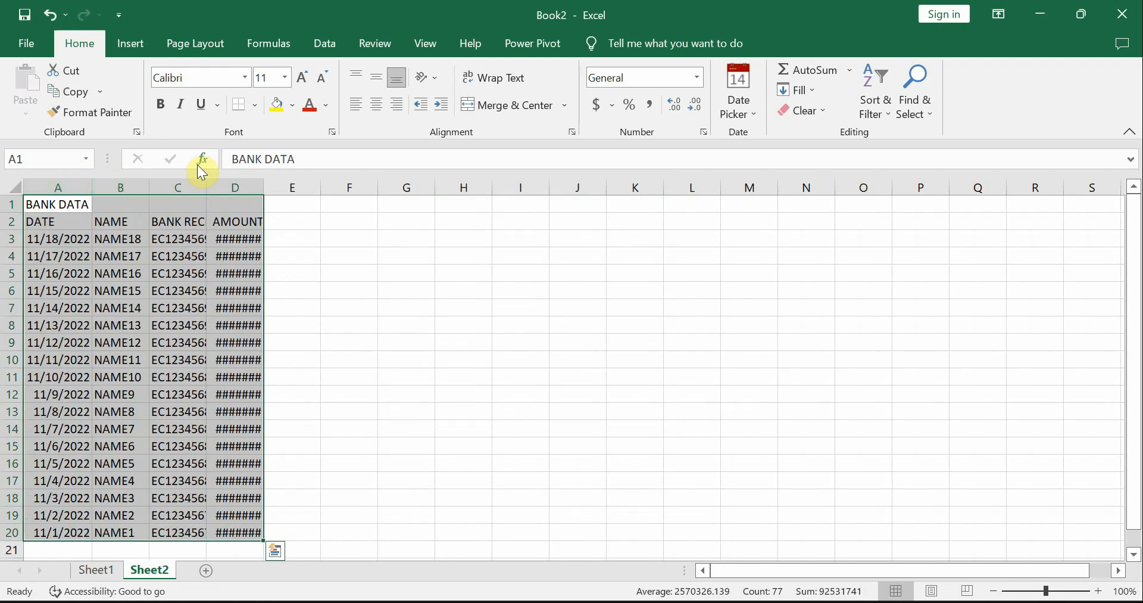
{"action": "double_click", "coordinate": [264, 188]}
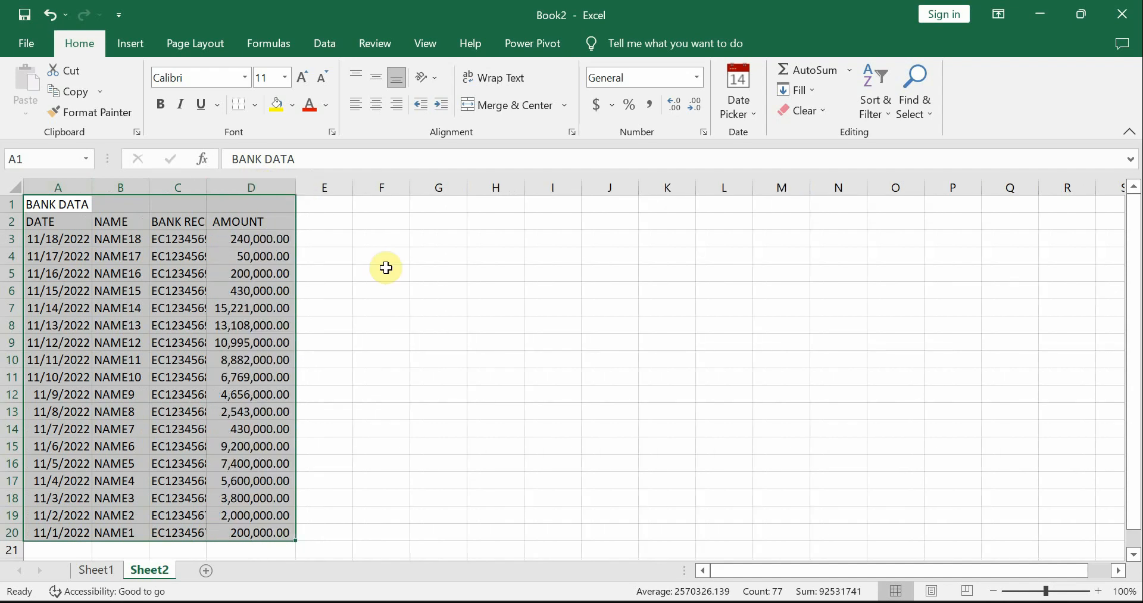
- Check the office records on Sheet1 and the bank data on Sheet2, then return to Sheet1
{"action": "left_click", "coordinate": [103, 569]}
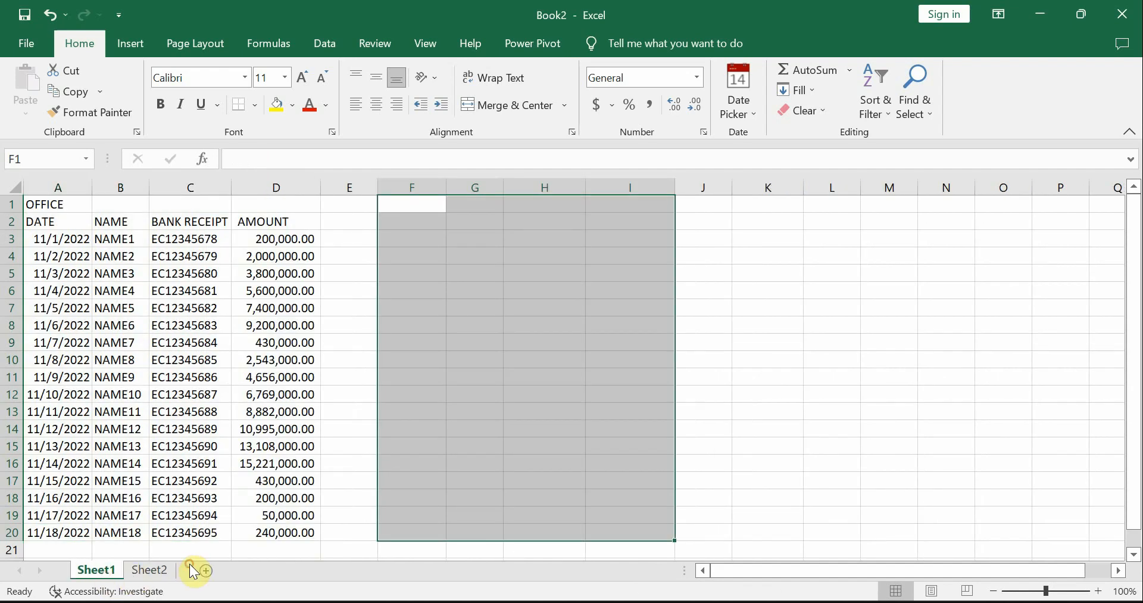
{"action": "left_click", "coordinate": [149, 571]}
{"action": "left_click", "coordinate": [96, 571]}
{"action": "left_click", "coordinate": [514, 300]}
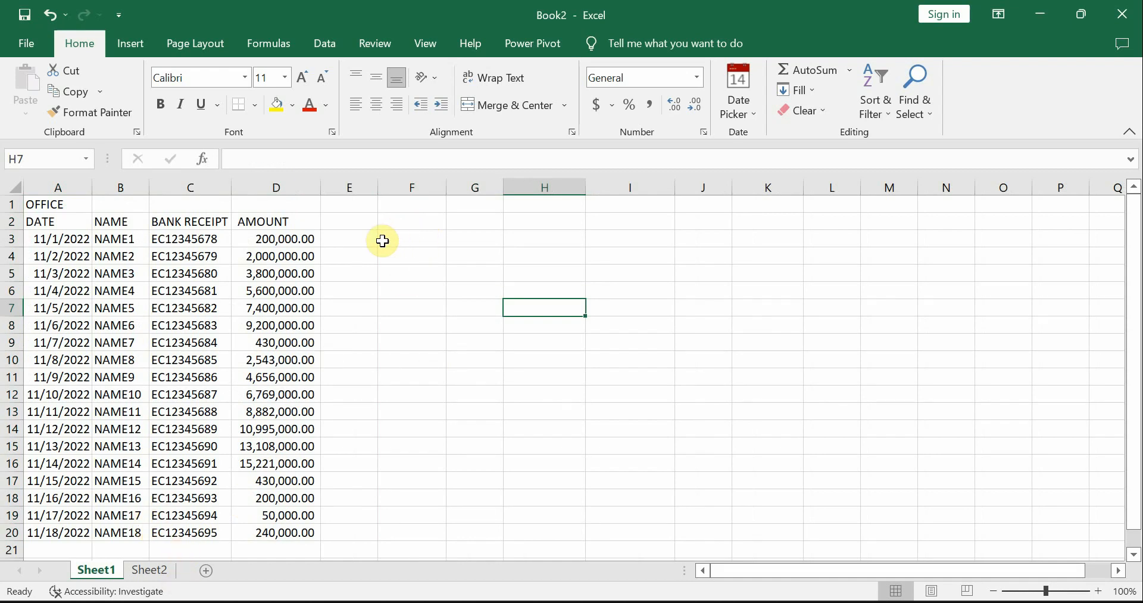
- Enter =VLOOKUP(C3,Sheet2!C2:D20,1,) in F3 of Sheet1 to look up the office receipt in the bank data
{"action": "left_click", "coordinate": [408, 238]}
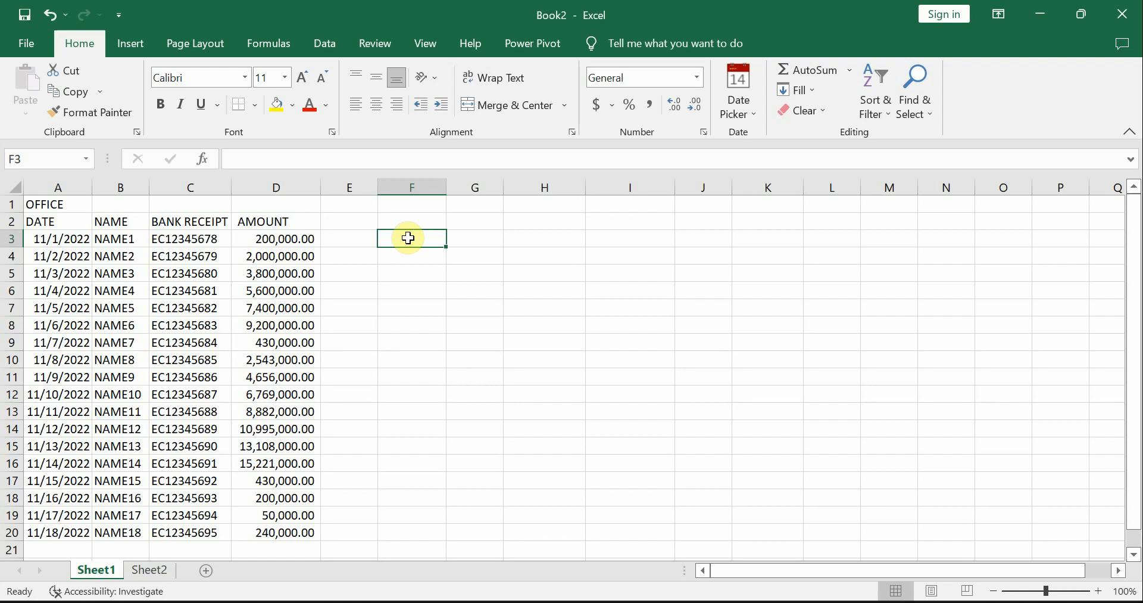
{"action": "type", "text": "=V"}
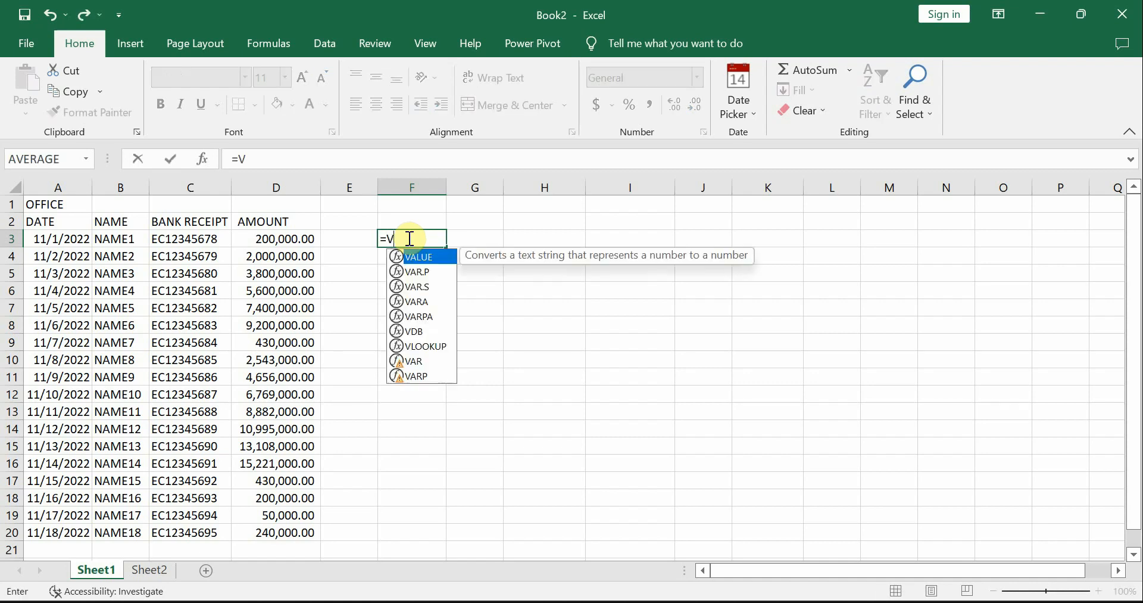
{"action": "type", "text": "LOOKUP("}
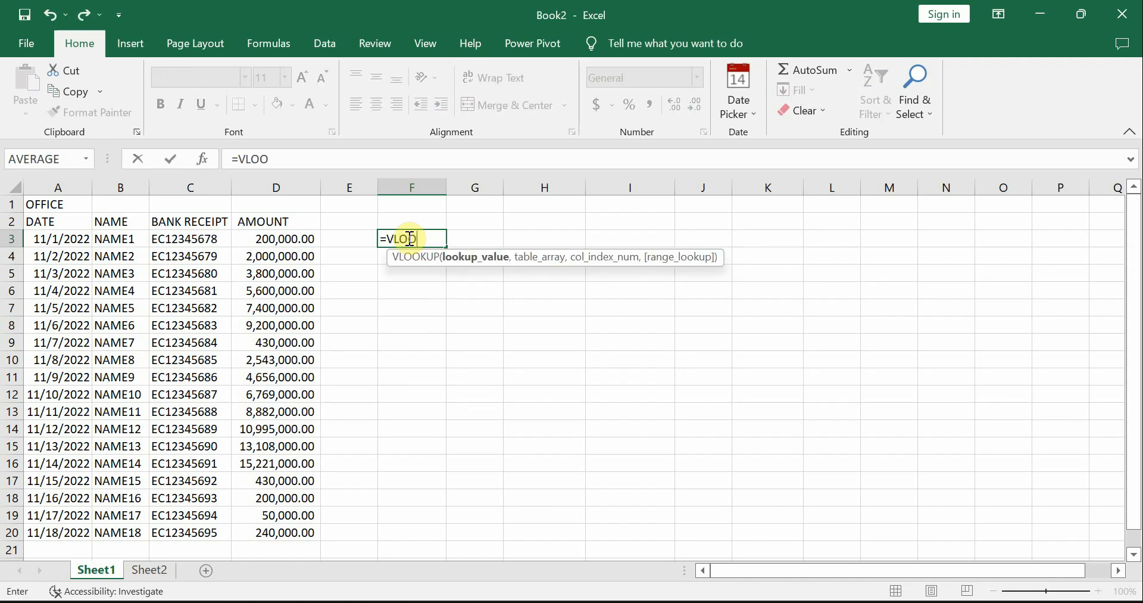
{"action": "left_click", "coordinate": [161, 240]}
{"action": "type", "text": ","}
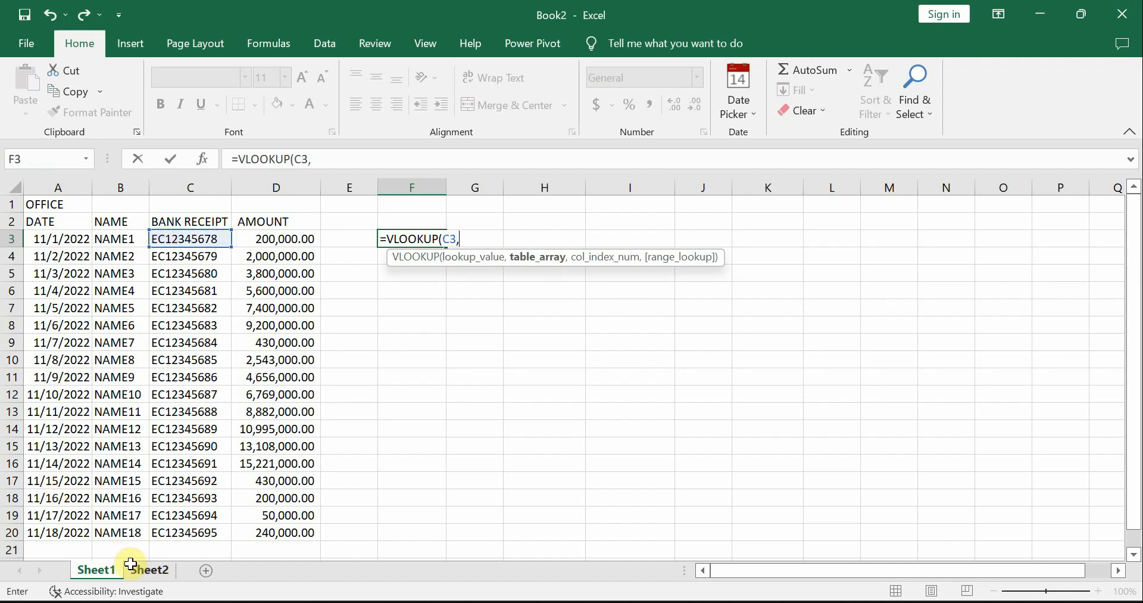
{"action": "left_click", "coordinate": [149, 570]}
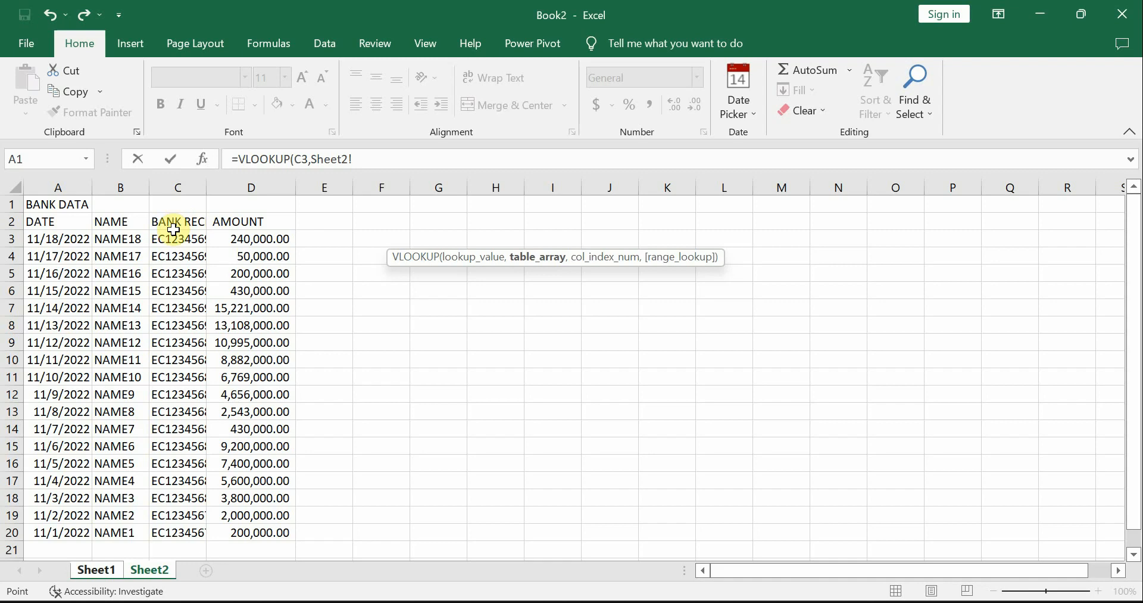
{"action": "left_click_drag", "start_coordinate": [169, 222], "coordinate": [281, 531]}
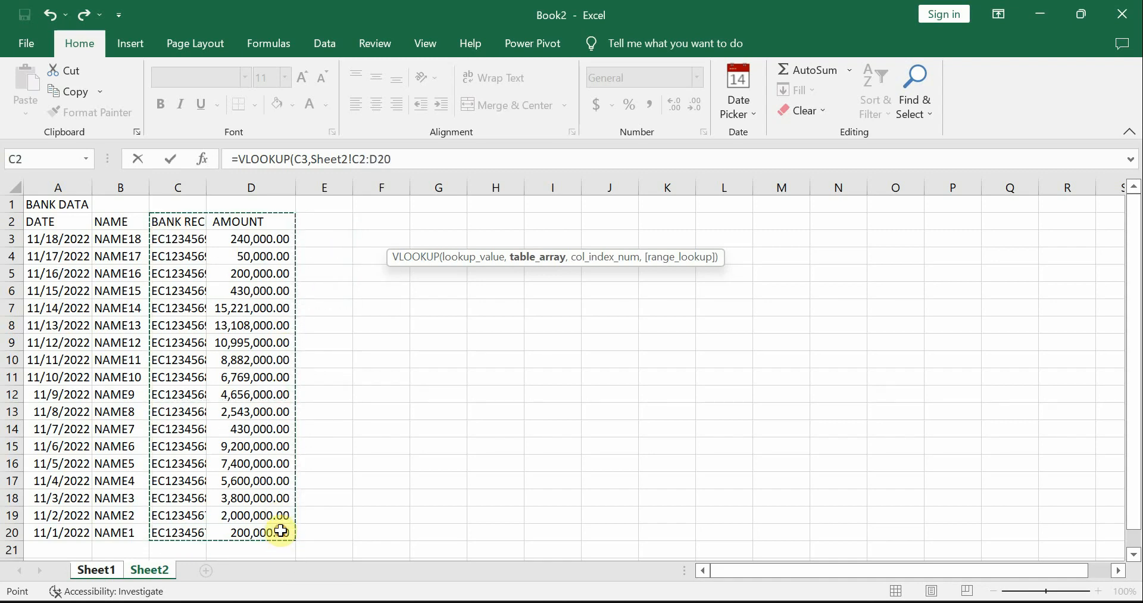
{"action": "type", "text": ",1"}
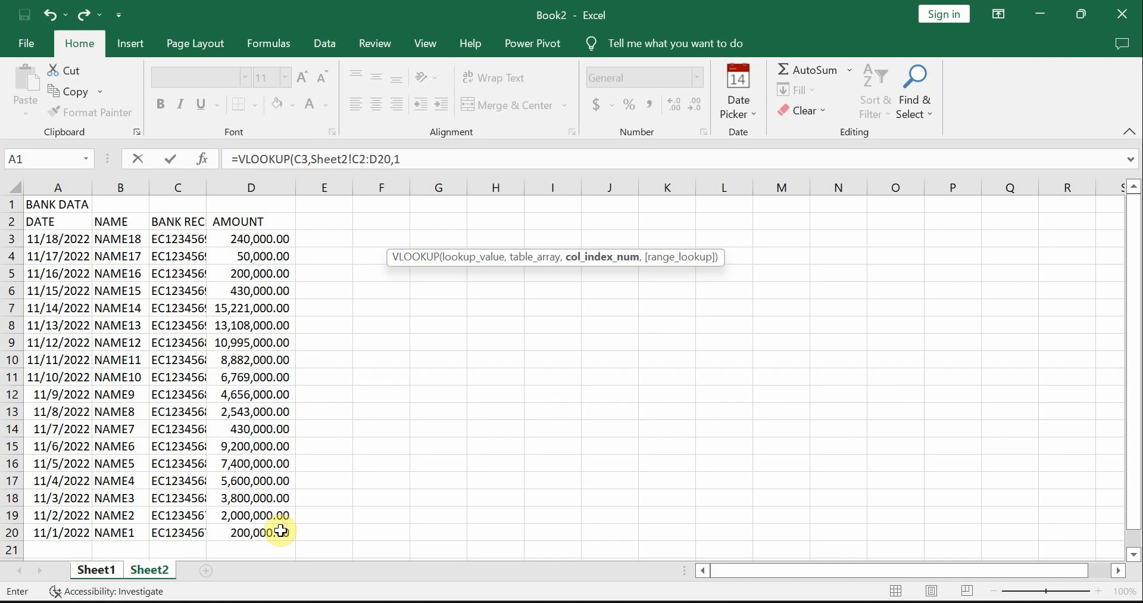
{"action": "type", "text": ","}
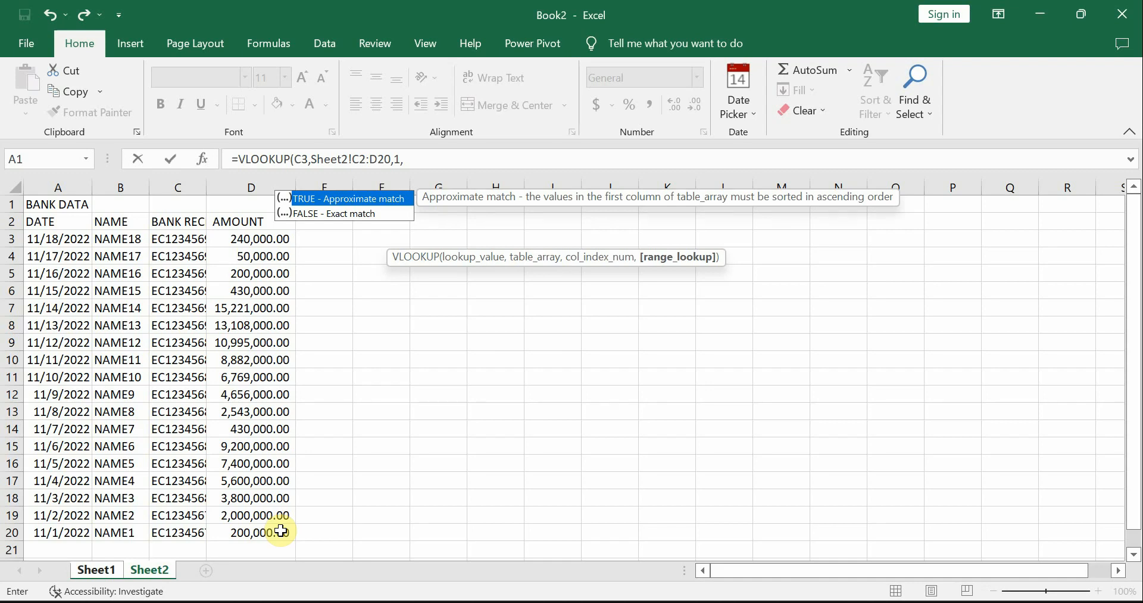
{"action": "key", "text": "Down"}
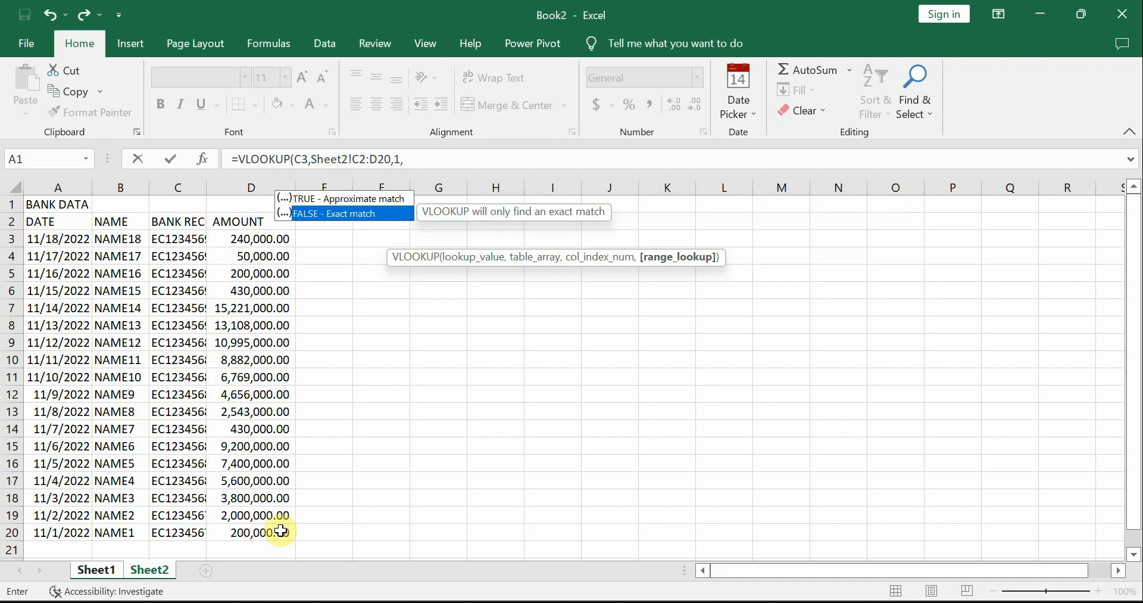
{"action": "key", "text": "Return"}
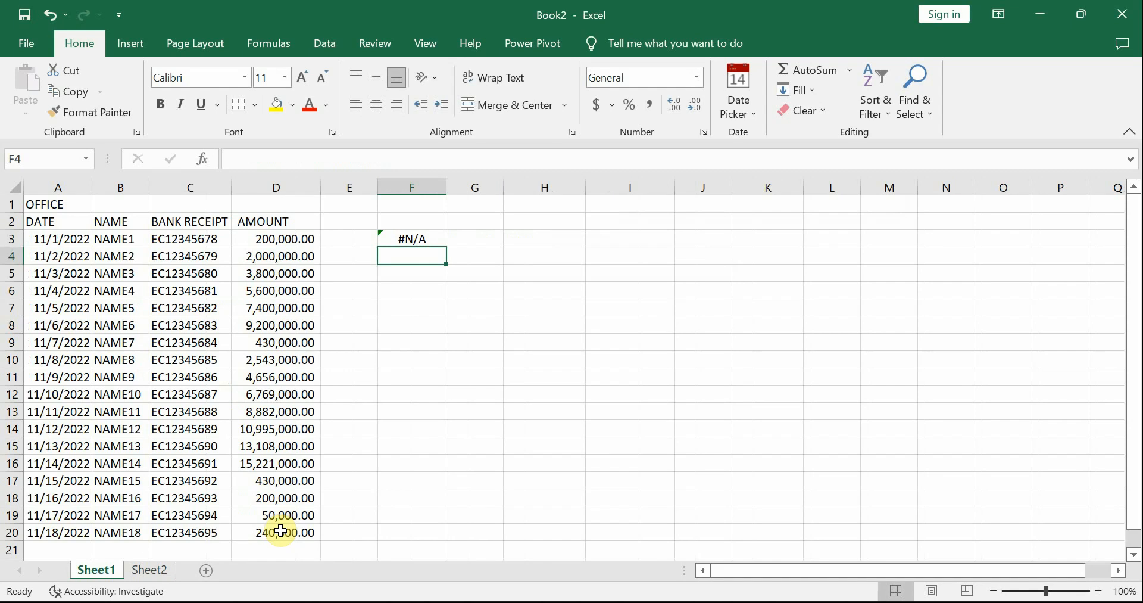
- Add FALSE as the range lookup argument of the VLOOKUP formula in F3
{"action": "left_click", "coordinate": [414, 239]}
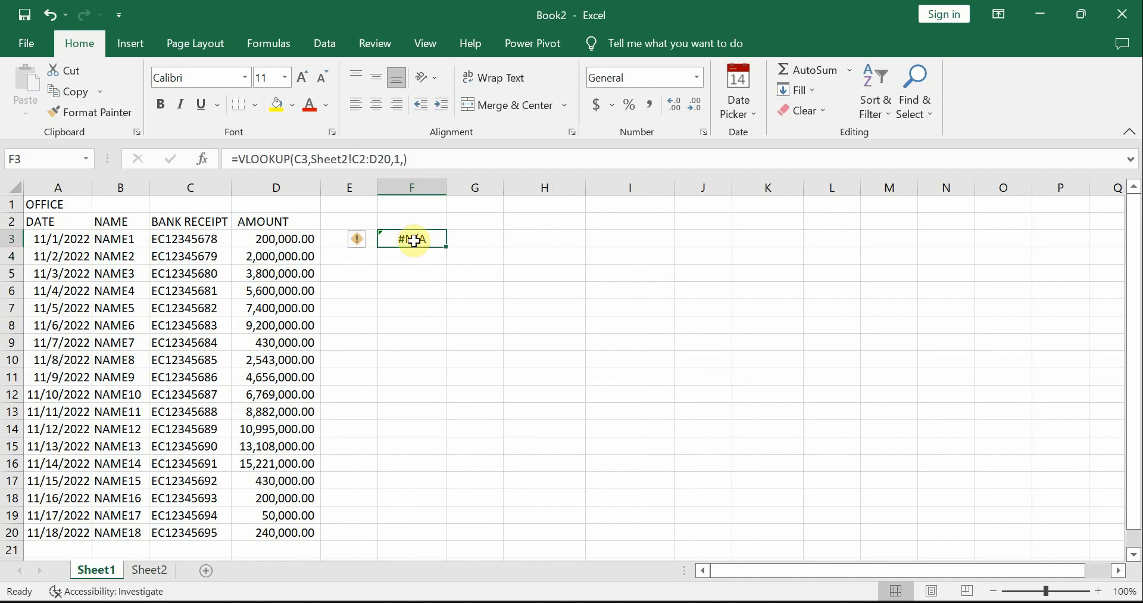
{"action": "left_click", "coordinate": [403, 158]}
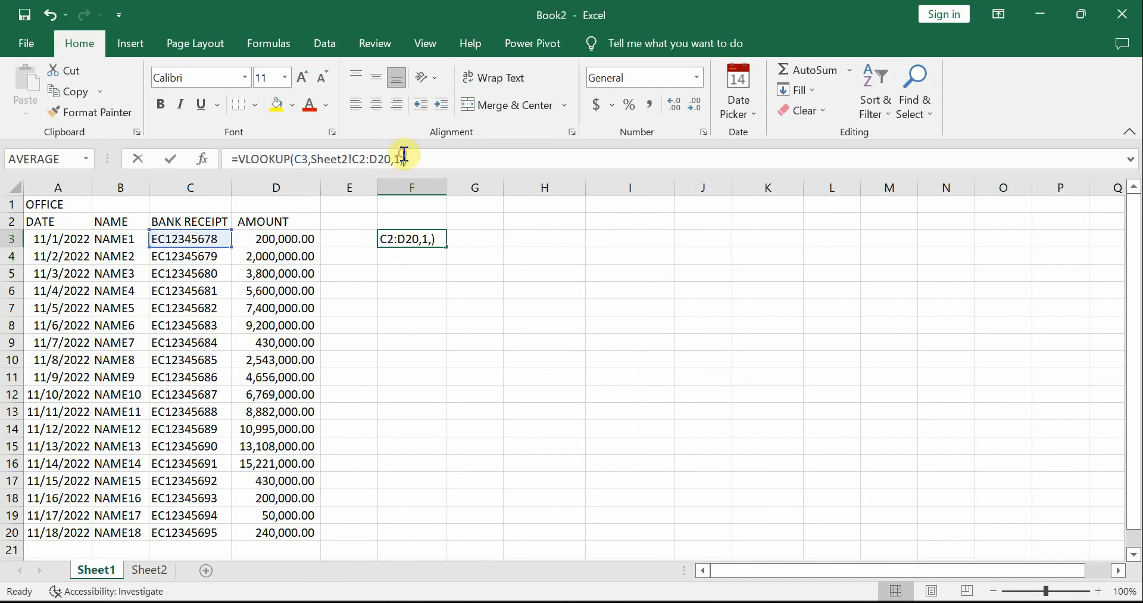
{"action": "type", "text": "FALSE"}
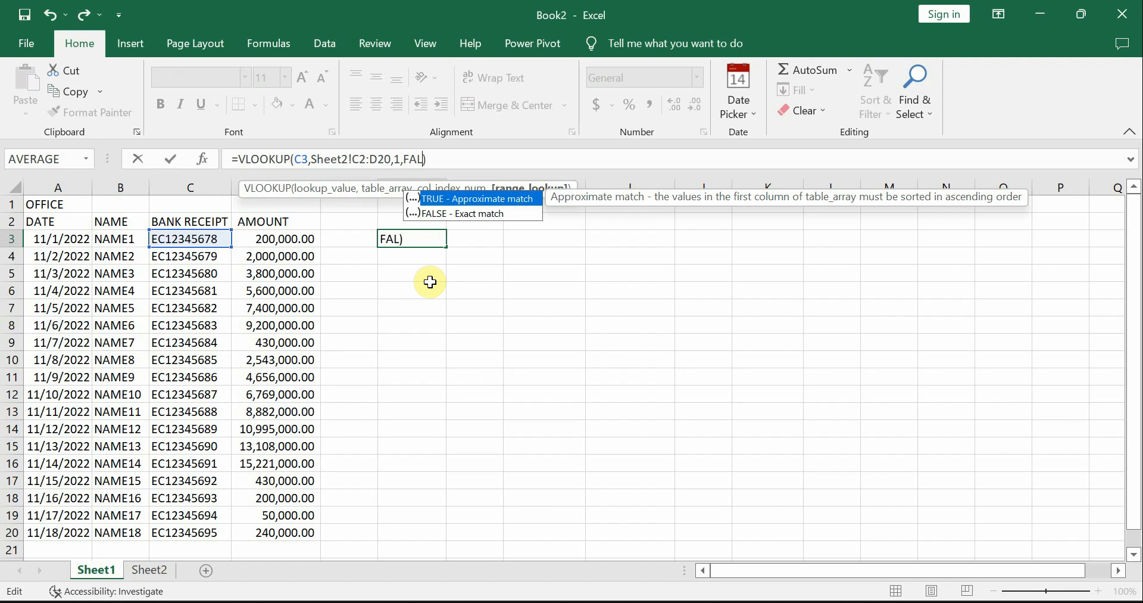
{"action": "key", "text": "Return"}
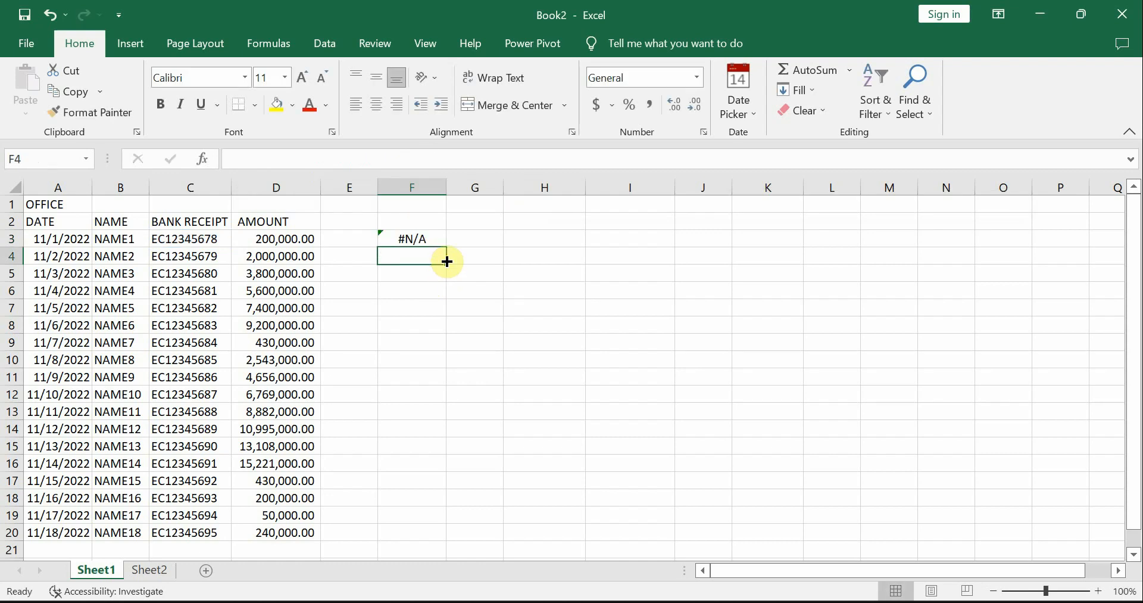
- Check the office receipt in C3 against C20 on Sheet2, fit Sheet2's column C to its contents, and return to Sheet1
{"action": "left_click", "coordinate": [172, 241]}
{"action": "left_click", "coordinate": [149, 570]}
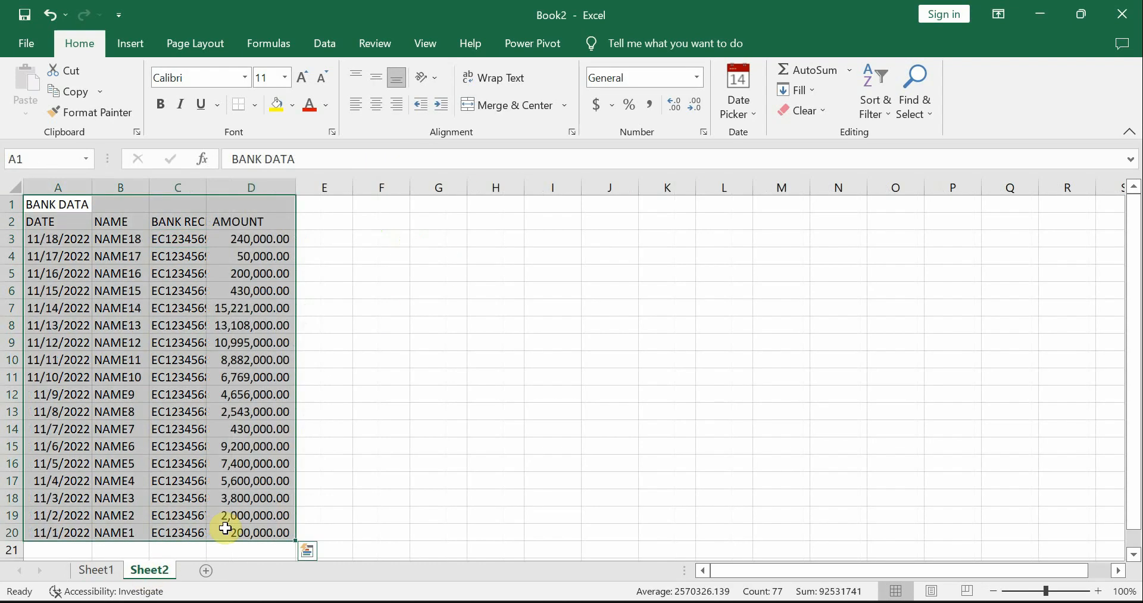
{"action": "left_click", "coordinate": [179, 531]}
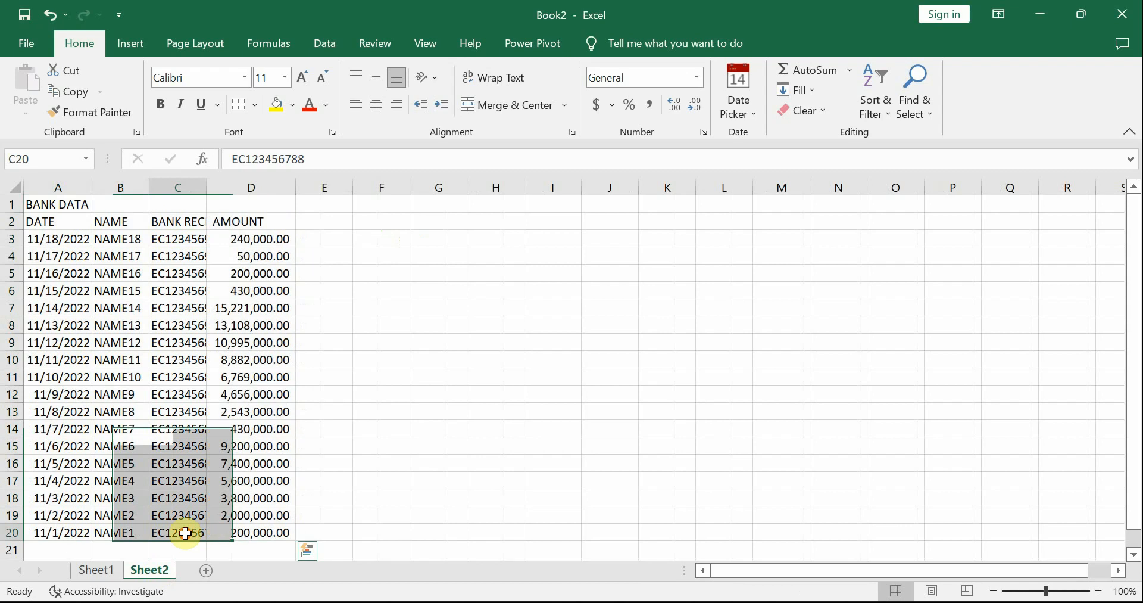
{"action": "double_click", "coordinate": [206, 187]}
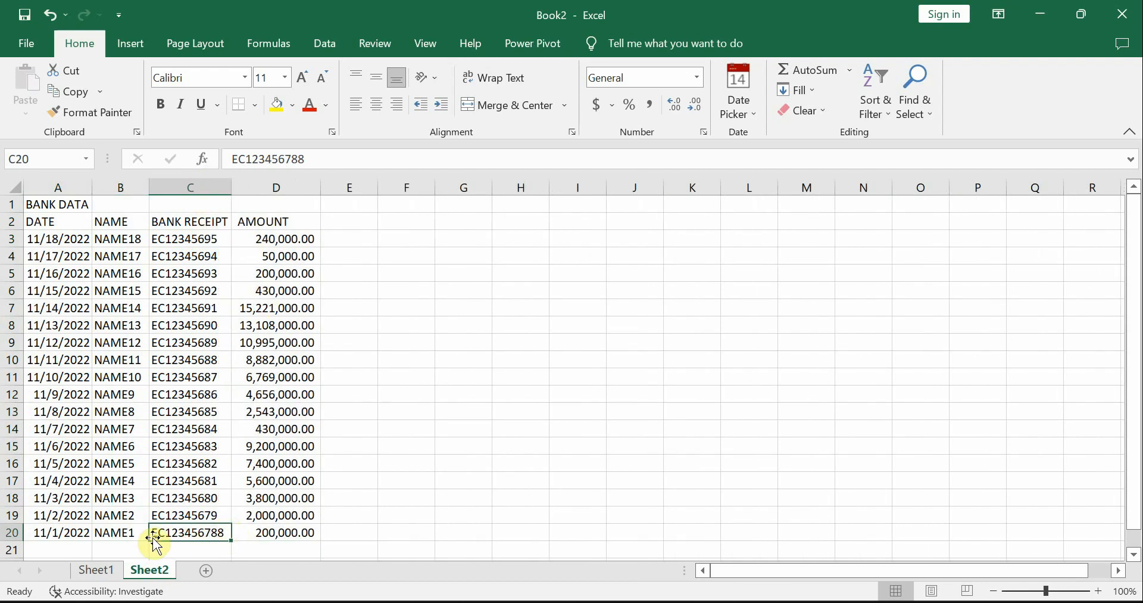
{"action": "left_click", "coordinate": [116, 572]}
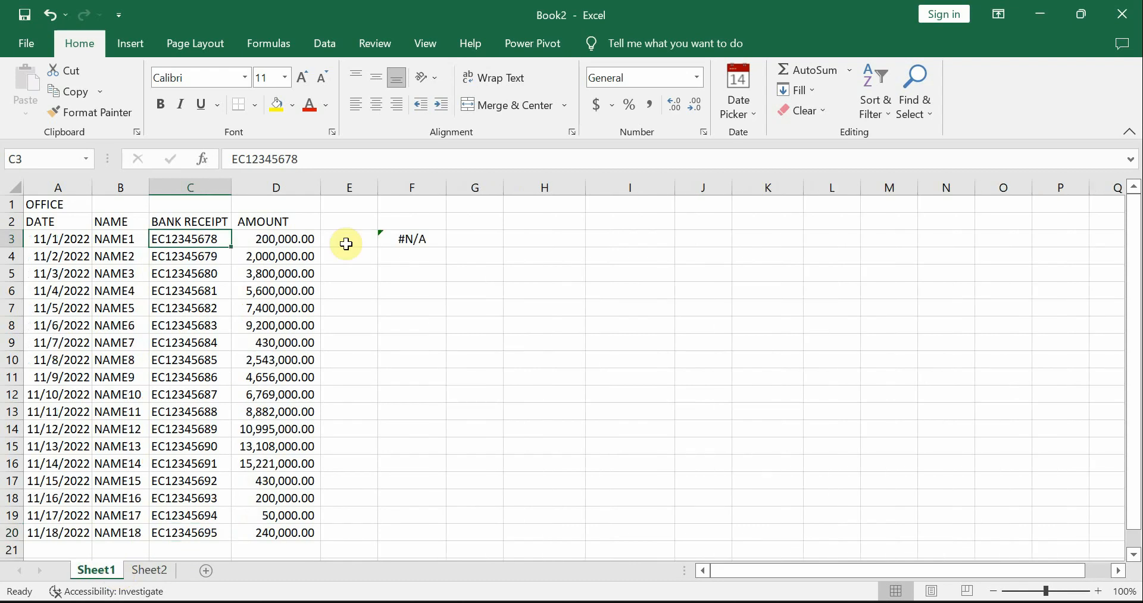
- Make the table range in the F3 lookup formula absolute as Sheet2!$C$2:$D$20
{"action": "double_click", "coordinate": [402, 240]}
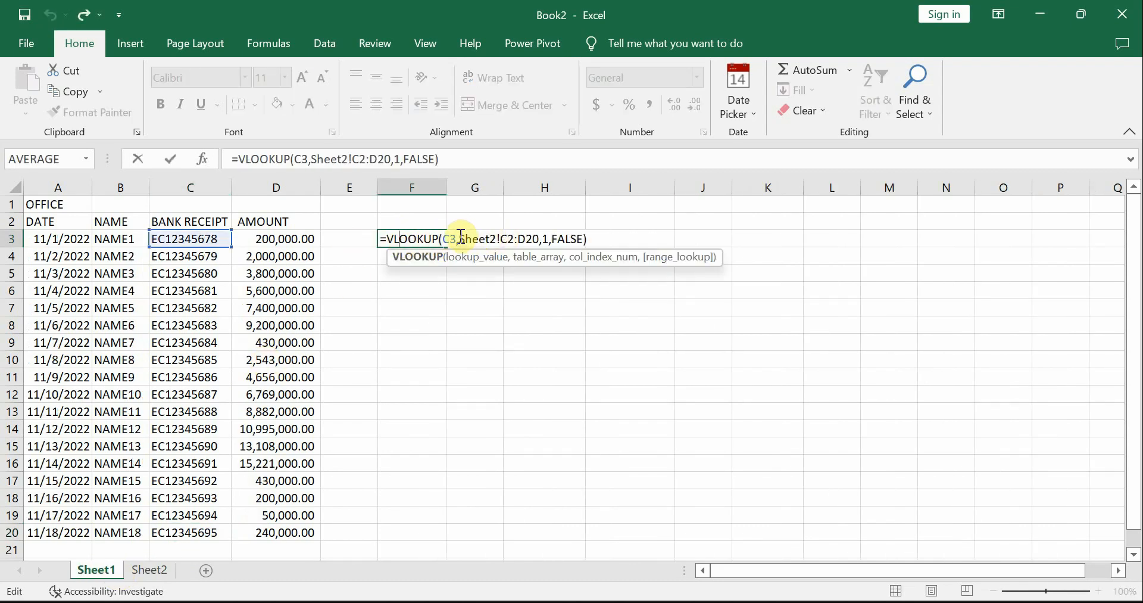
{"action": "left_click_drag", "start_coordinate": [459, 239], "coordinate": [541, 234]}
{"action": "key", "text": "F4"}
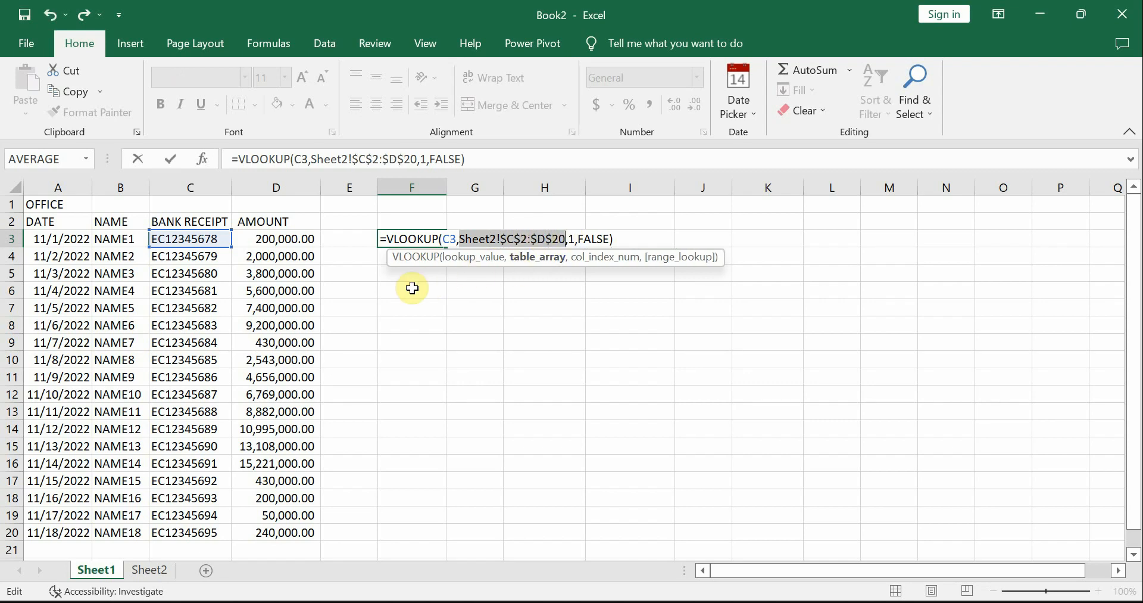
{"action": "key", "text": "Return"}
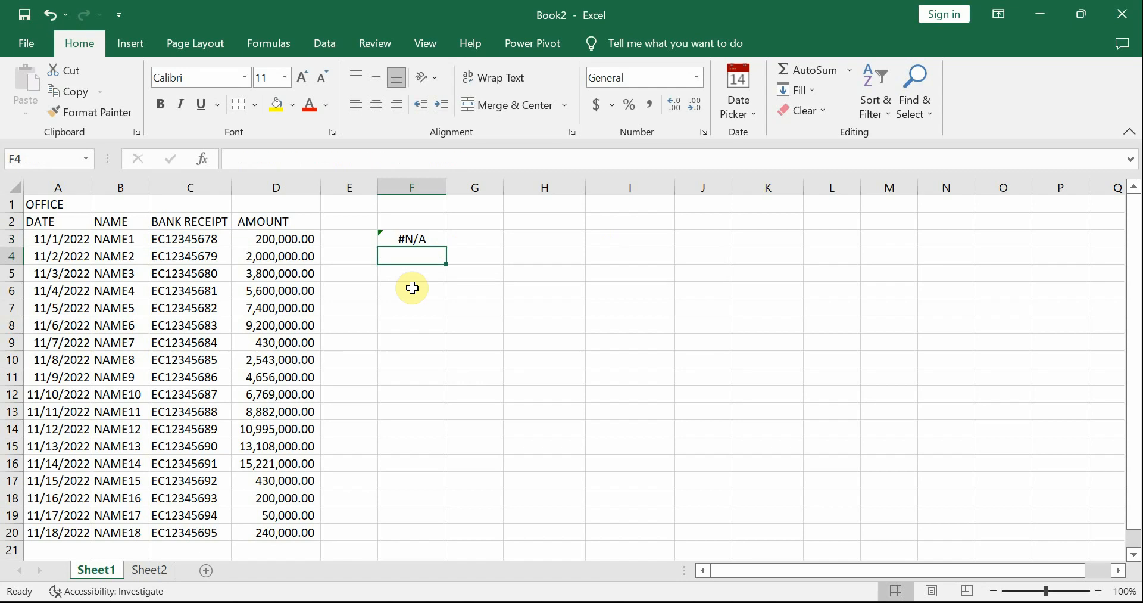
- Fill the F3 lookup formula down to F20 and fit column F to its contents
{"action": "left_click", "coordinate": [437, 239]}
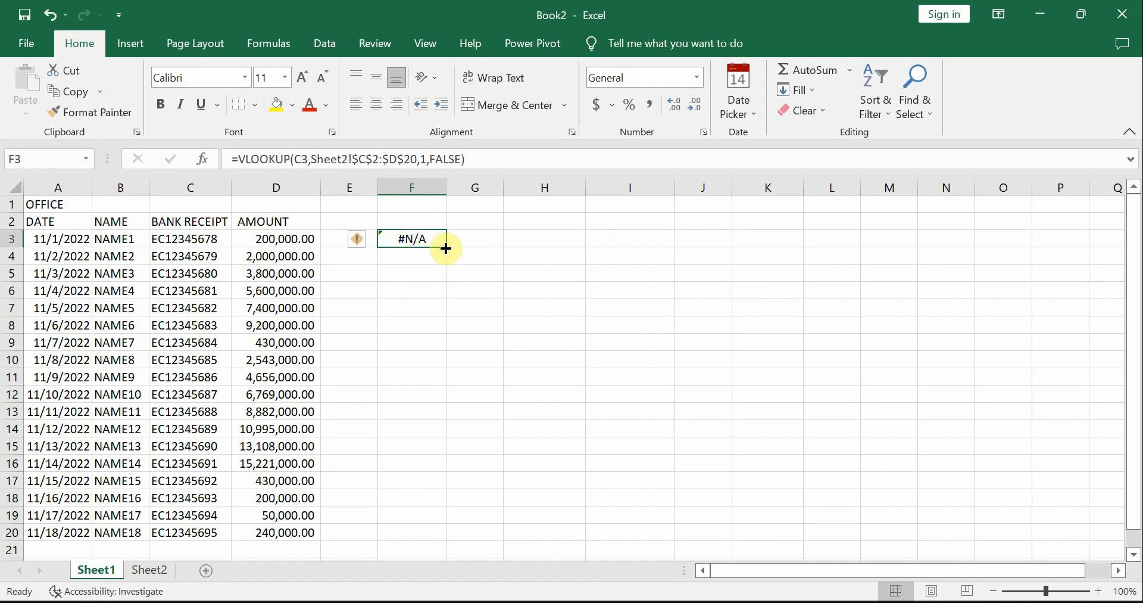
{"action": "left_click_drag", "start_coordinate": [448, 246], "coordinate": [427, 545]}
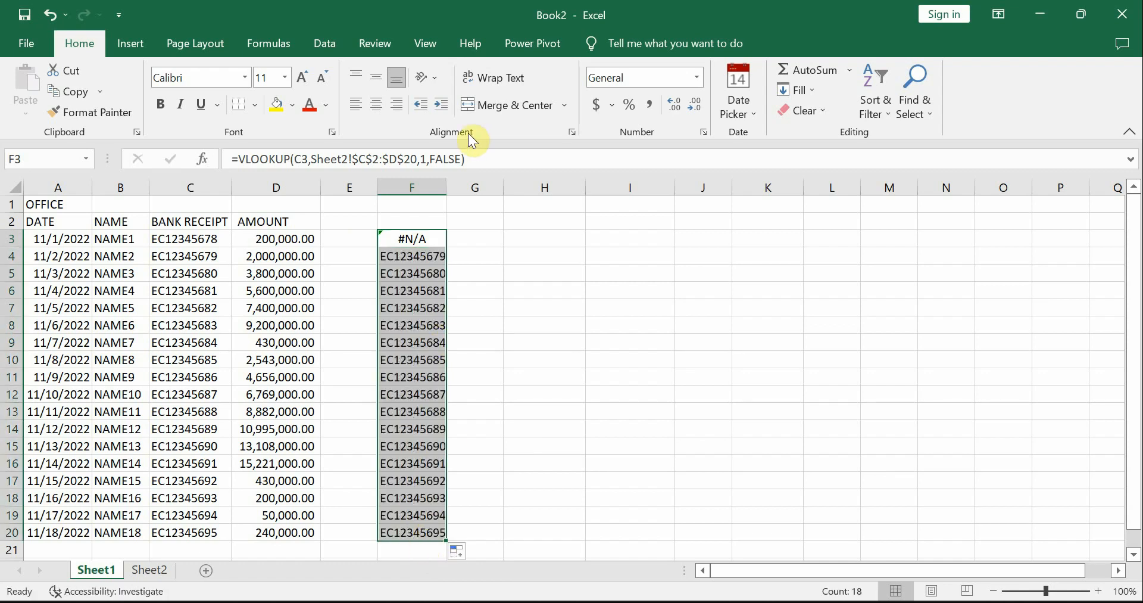
{"action": "double_click", "coordinate": [446, 191]}
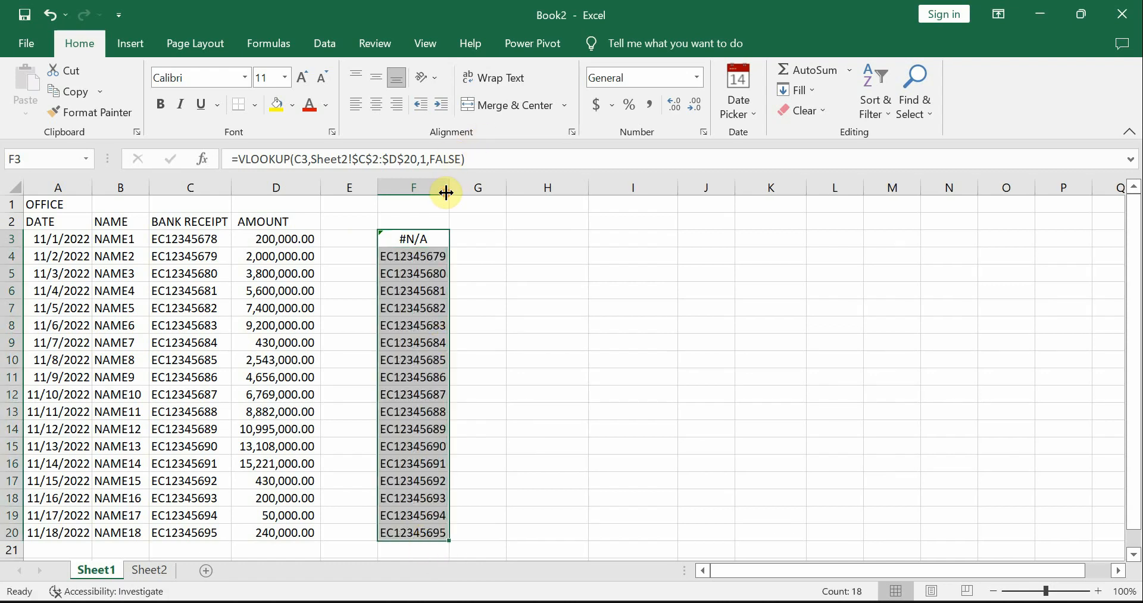
- Remove FALSE from the F3 lookup formula, leaving the range lookup argument empty
{"action": "double_click", "coordinate": [414, 239]}
{"action": "double_click", "coordinate": [596, 238]}
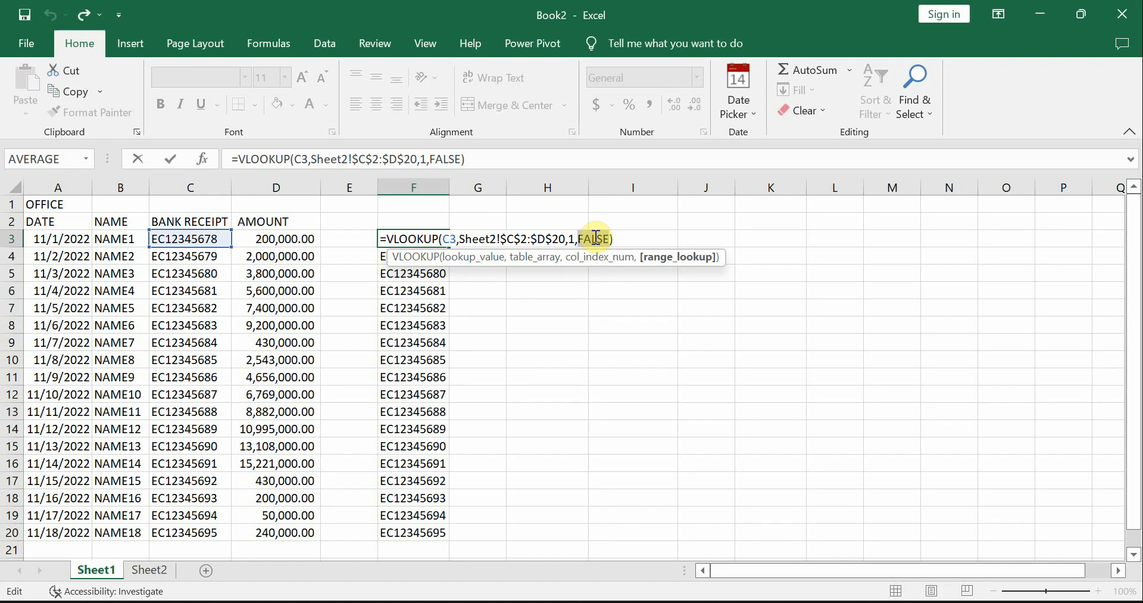
{"action": "key", "text": "BackSpace"}
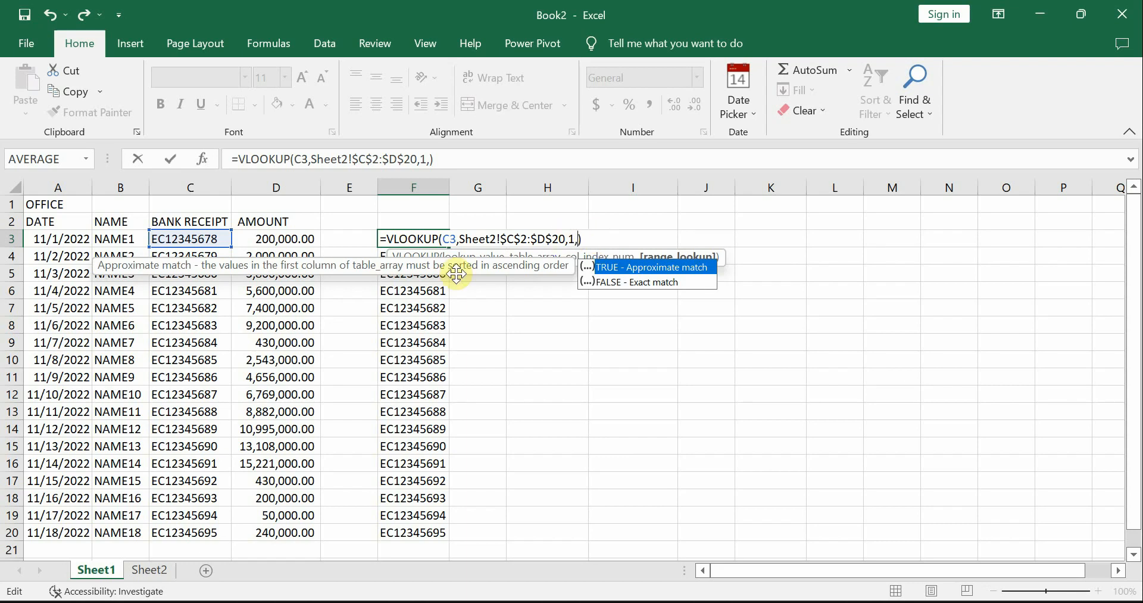
{"action": "key", "text": "Return"}
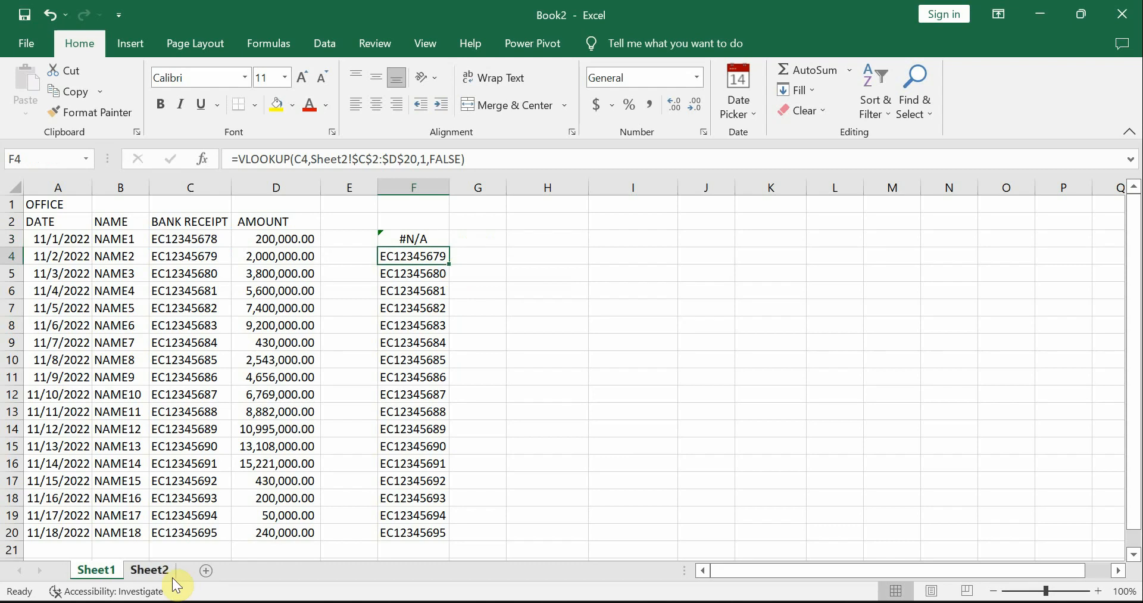
- Set the range lookup argument of the F3 formula to TRUE for an approximate match
{"action": "left_click", "coordinate": [408, 239]}
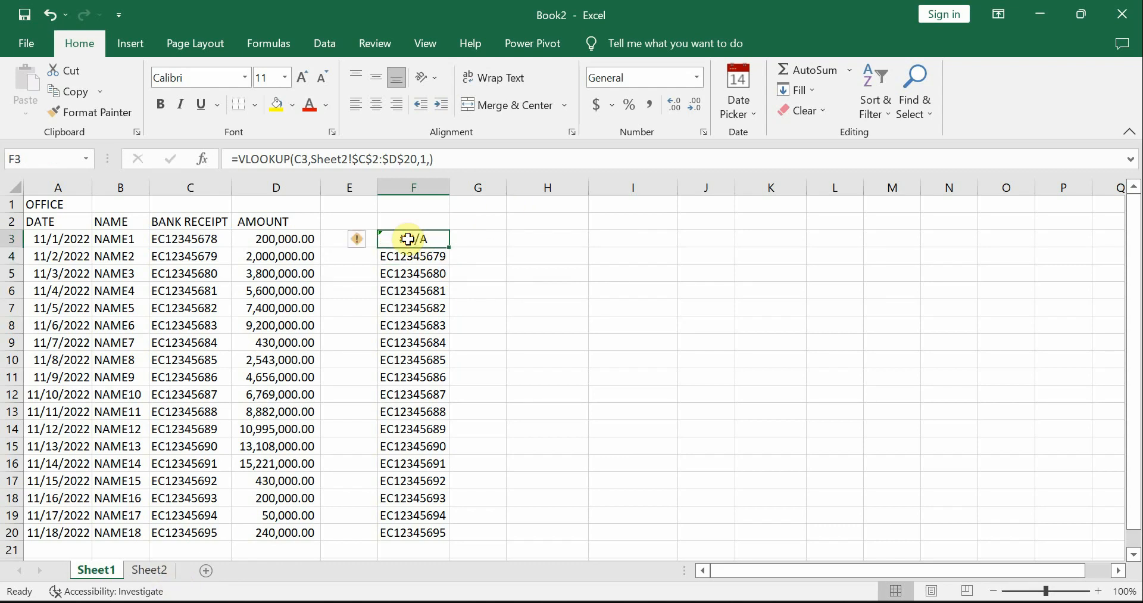
{"action": "double_click", "coordinate": [414, 238]}
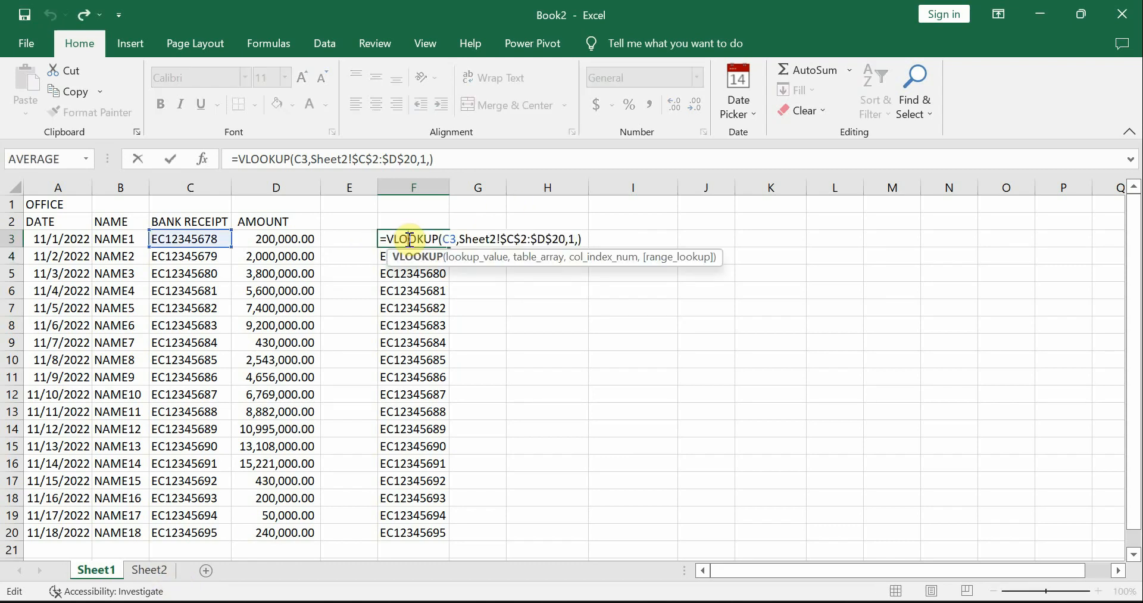
{"action": "left_click", "coordinate": [574, 239]}
{"action": "key", "text": "Right"}
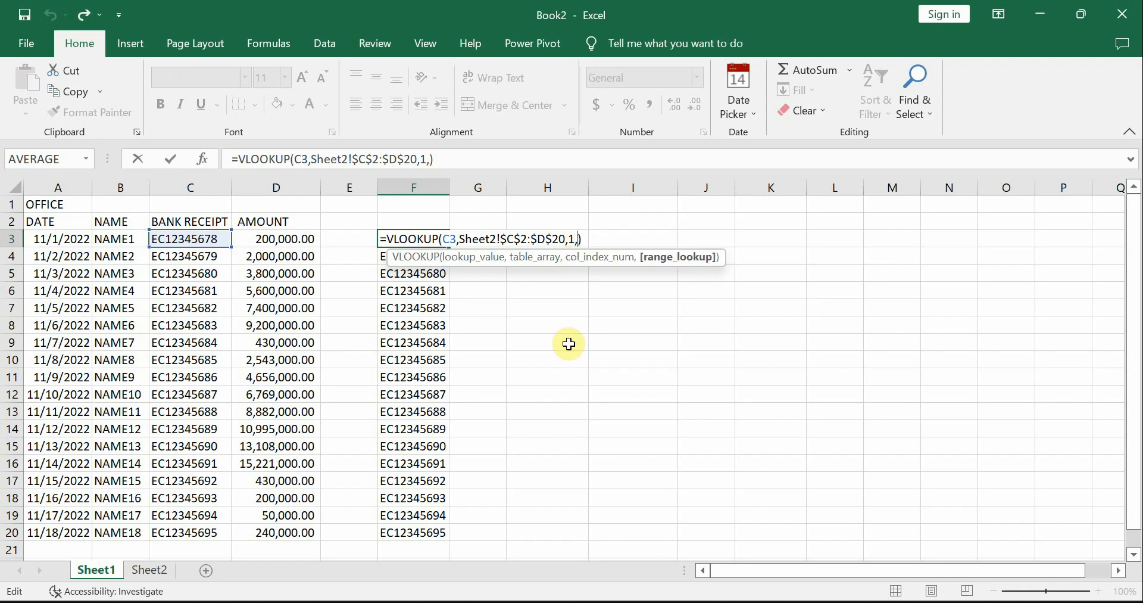
{"action": "type", "text": "TRUE"}
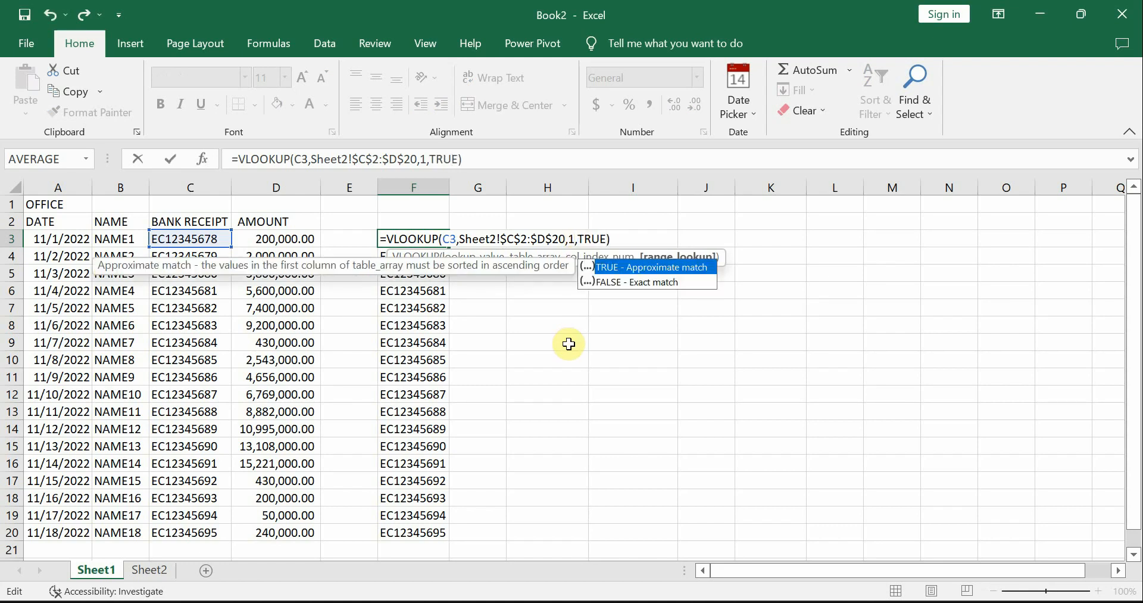
{"action": "key", "text": "Return"}
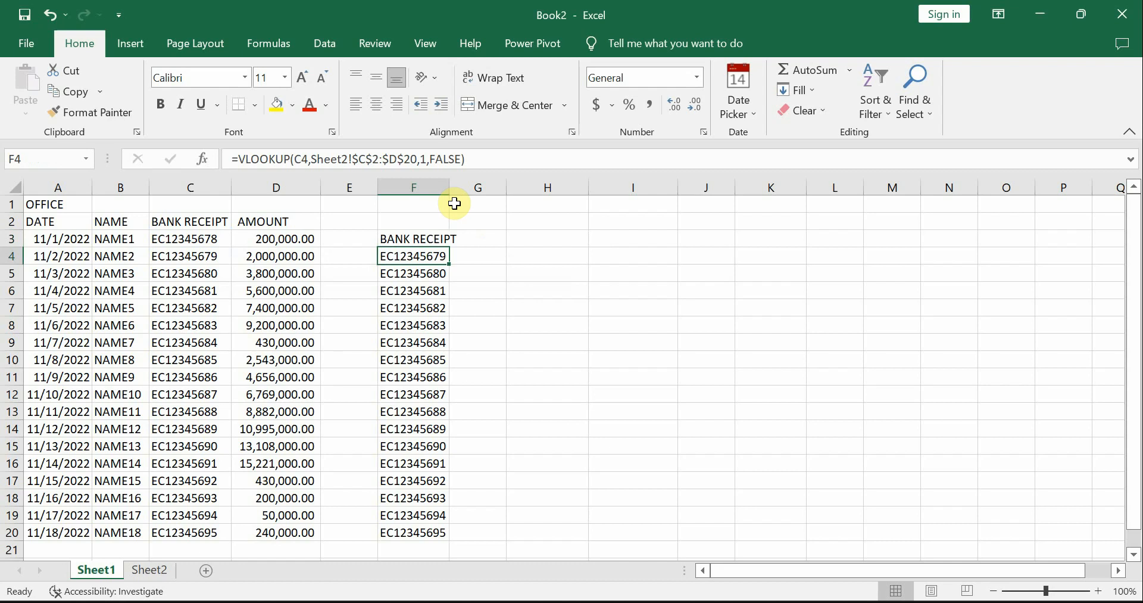
- Compare the lookup formula in F4 with the one in F3, leaving both formulas as they are
{"action": "double_click", "coordinate": [422, 256]}
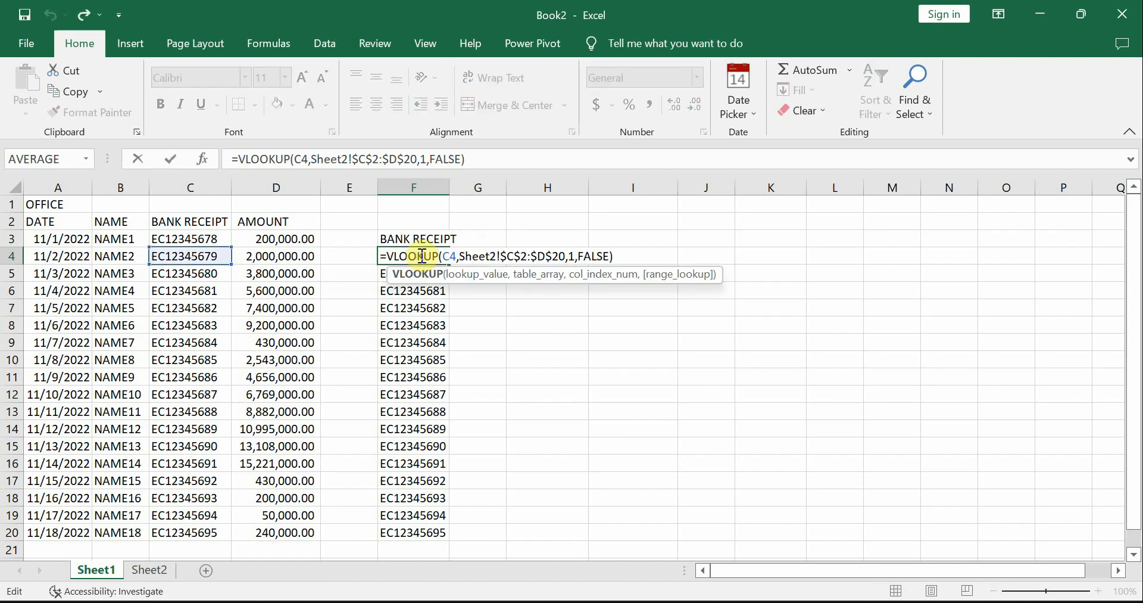
{"action": "key", "text": "Tab"}
{"action": "double_click", "coordinate": [415, 238]}
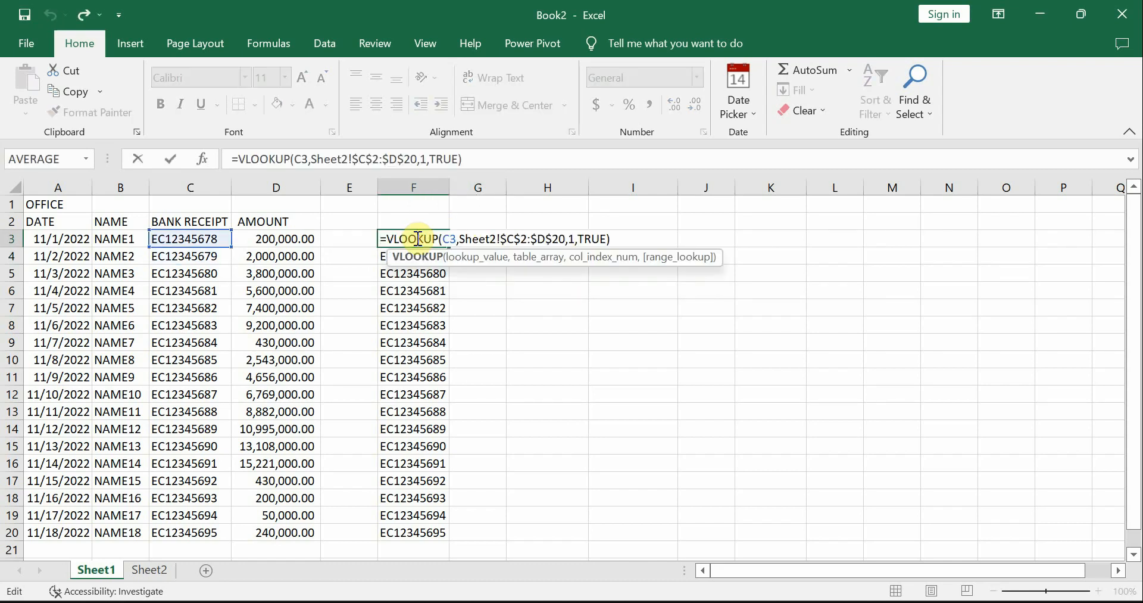
{"action": "key", "text": "Return"}
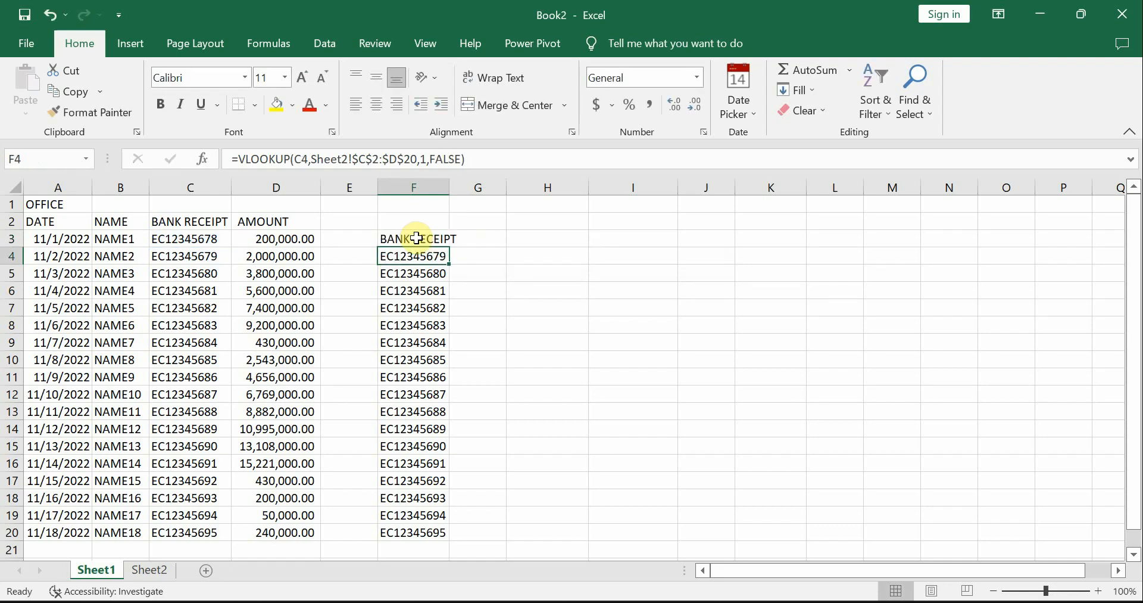
- Examine the BANK RECEIPT column of the bank data on Sheet2 from its header down to row 20
{"action": "left_click", "coordinate": [160, 573]}
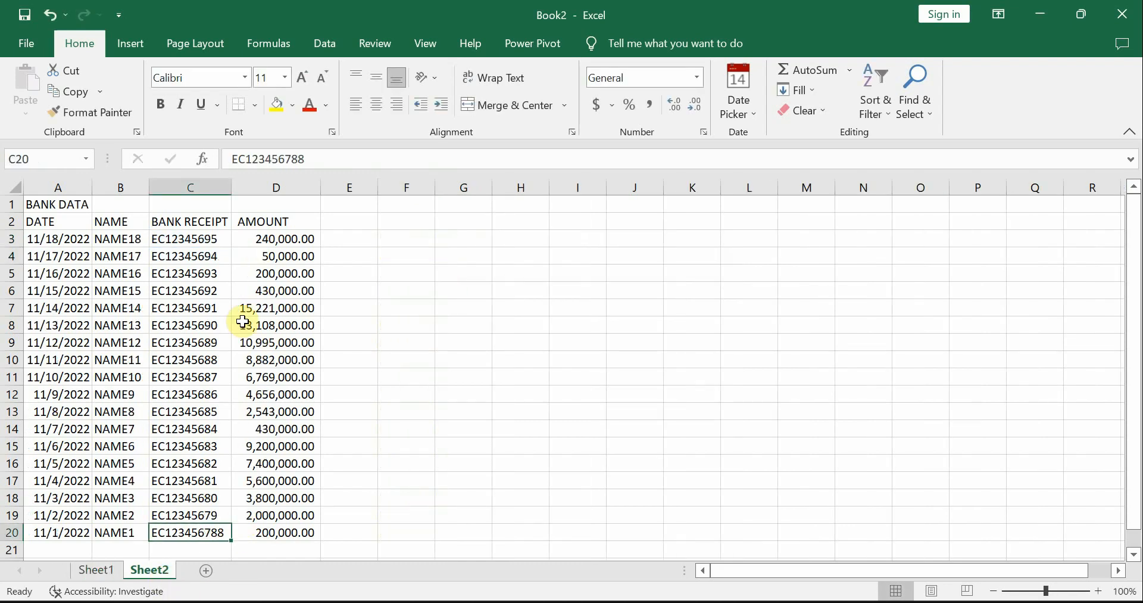
{"action": "left_click", "coordinate": [199, 228]}
{"action": "scroll", "coordinate": [271, 389], "scroll_direction": "down", "scroll_amount": 1}
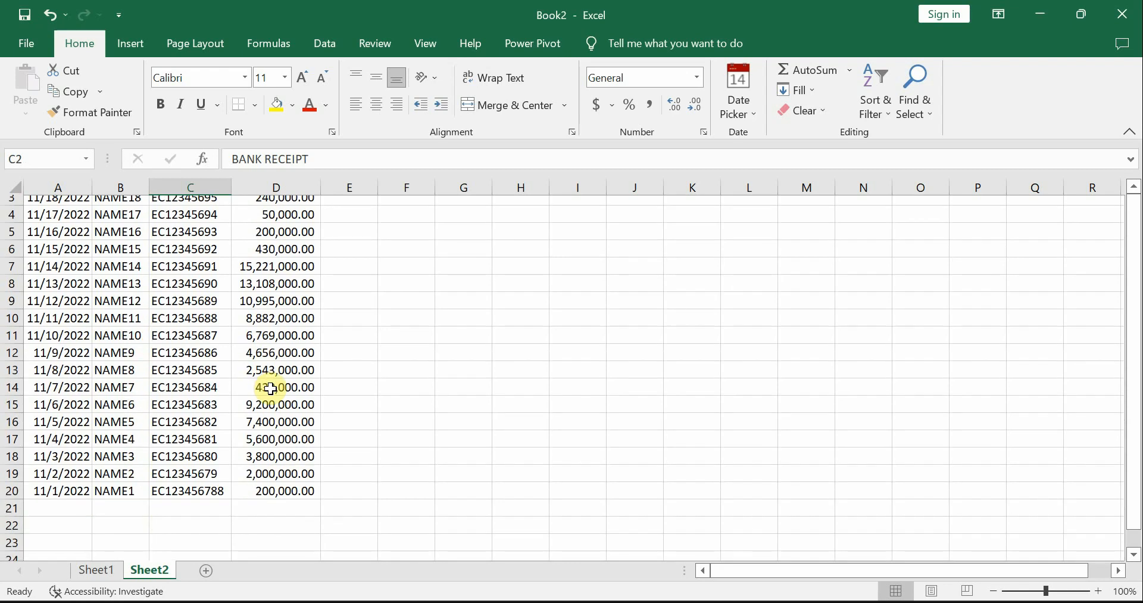
{"action": "scroll", "coordinate": [271, 389], "scroll_direction": "up", "scroll_amount": 1}
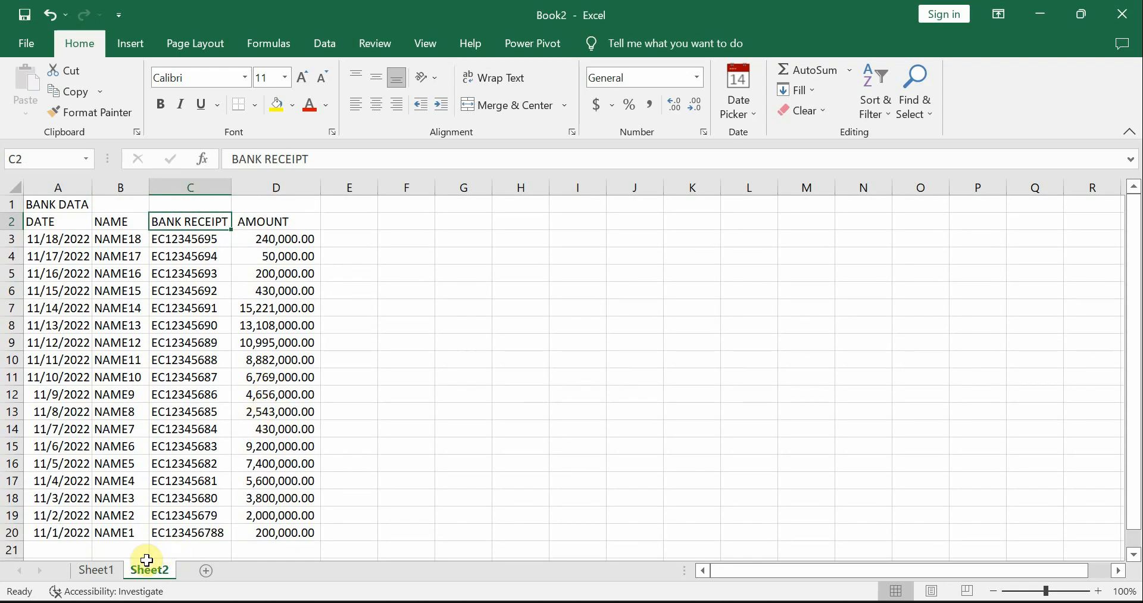
- Inspect the range lookup argument of the F3 formula on Sheet1, leaving it as it is, and check the Sheet2 bank data
{"action": "left_click", "coordinate": [95, 569]}
{"action": "left_click", "coordinate": [423, 240]}
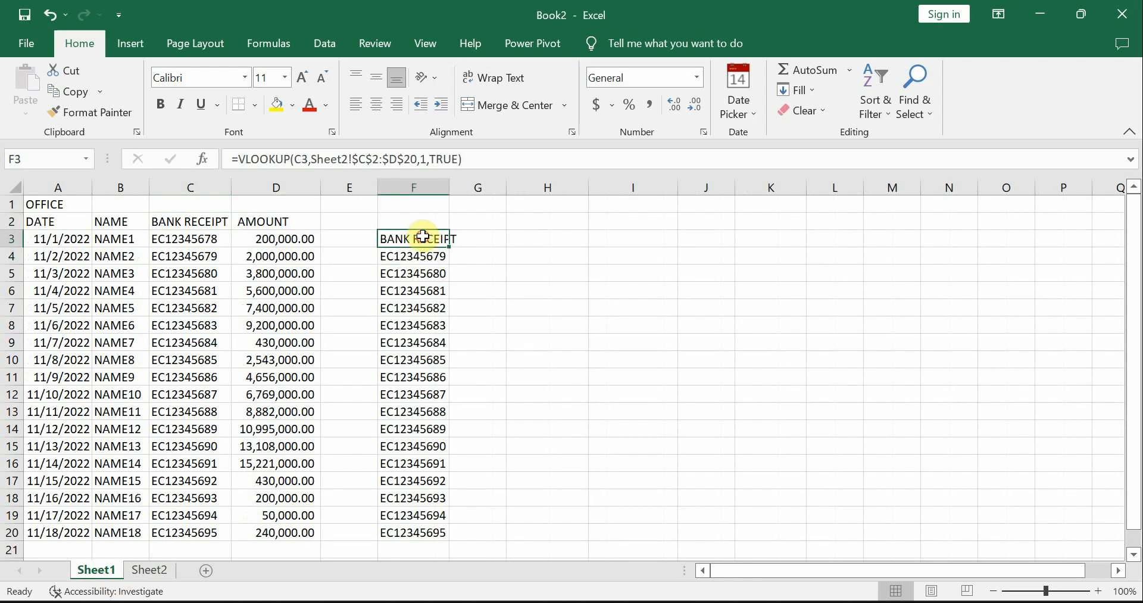
{"action": "double_click", "coordinate": [424, 238]}
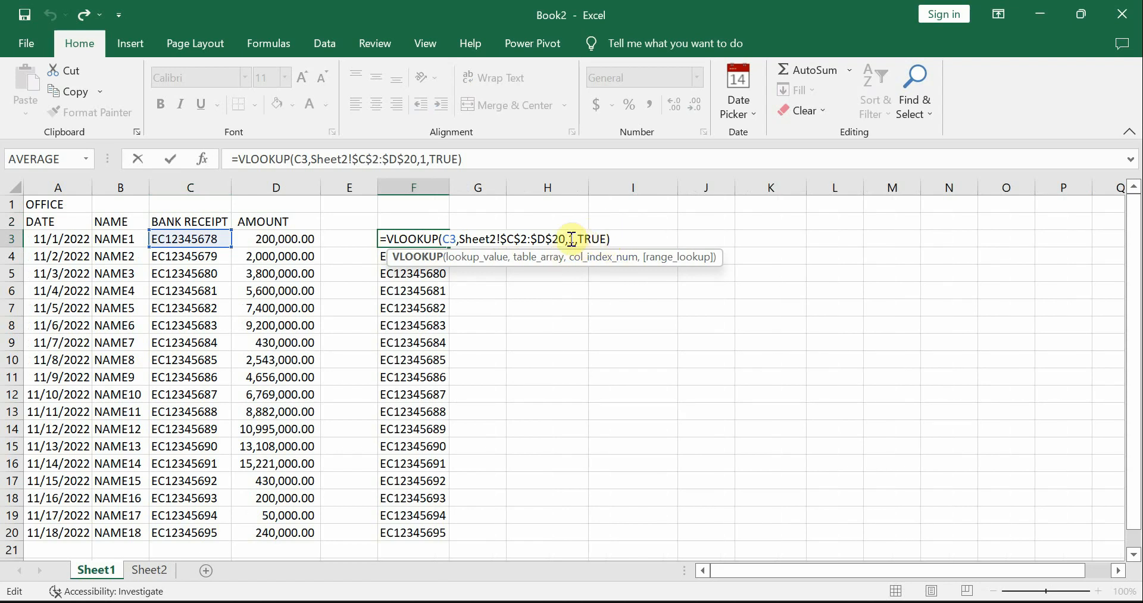
{"action": "left_click", "coordinate": [606, 239]}
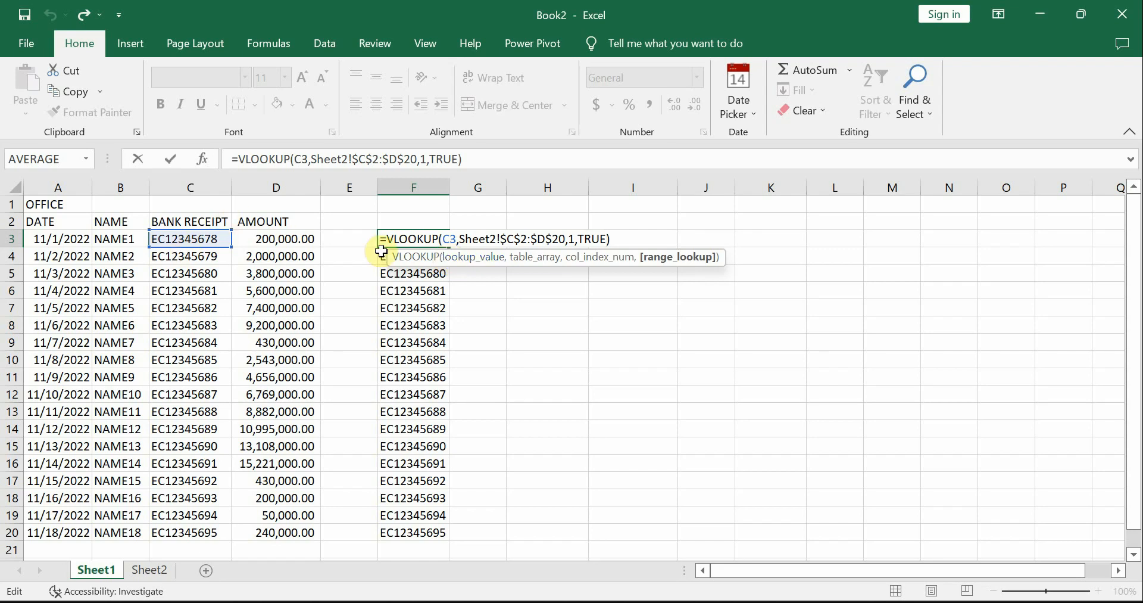
{"action": "key", "text": "ctrl+Return"}
{"action": "key", "text": "Return"}
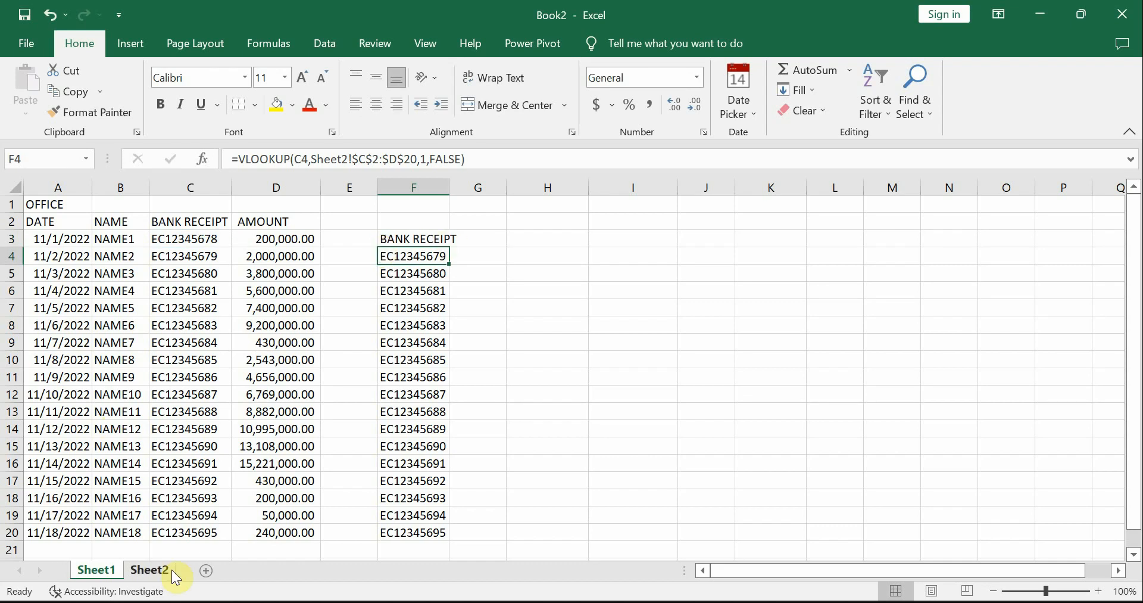
{"action": "left_click", "coordinate": [156, 572]}
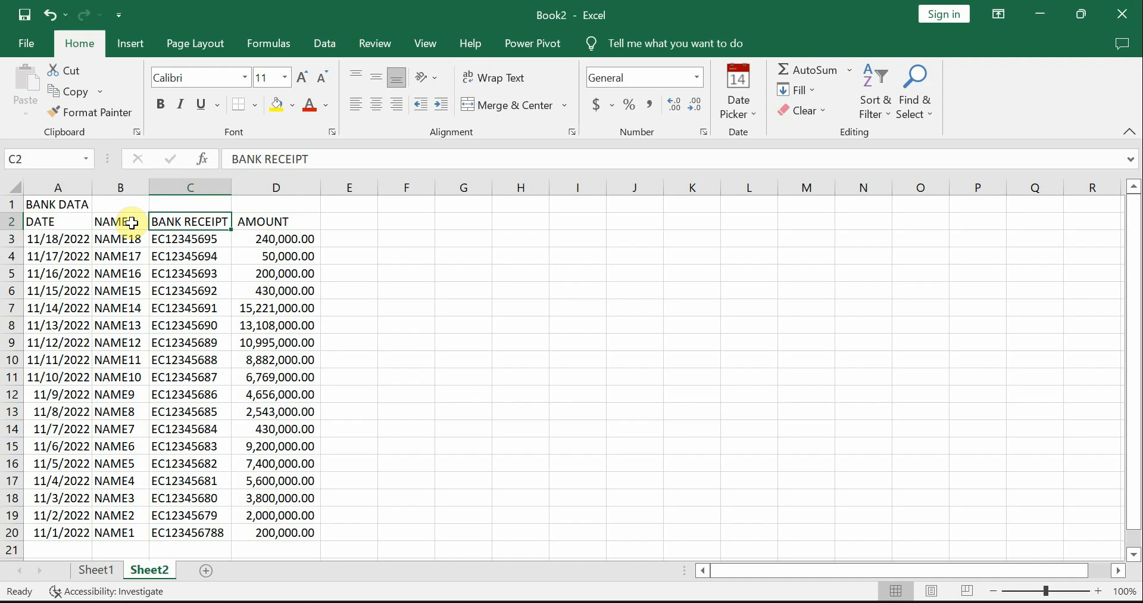
- Clear and re-enter TRUE as the range lookup argument of the F3 formula on Sheet1
{"action": "left_click", "coordinate": [96, 570]}
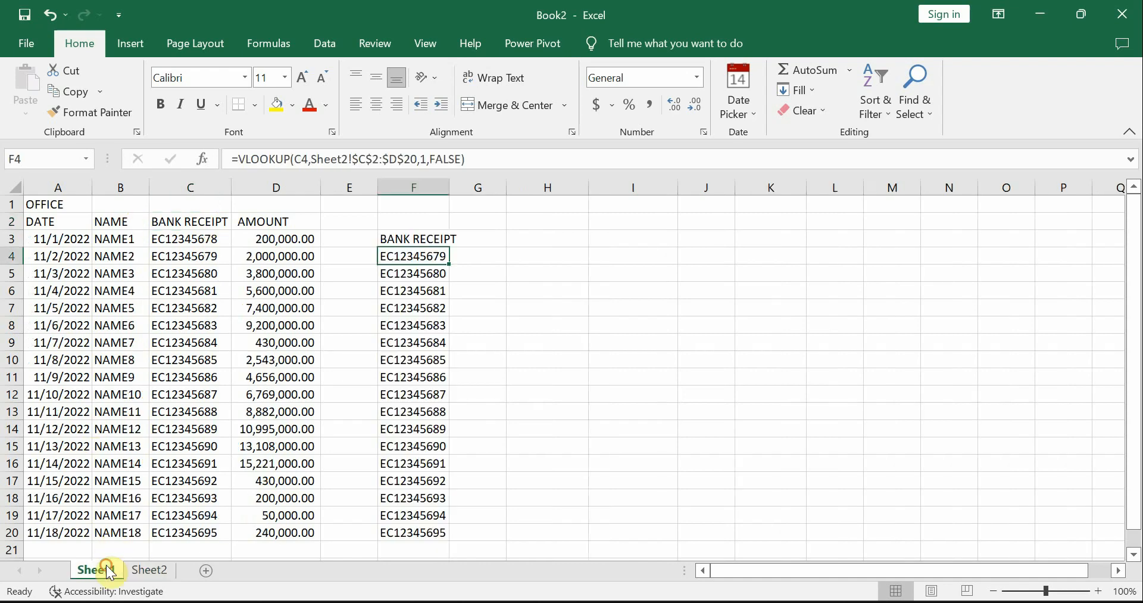
{"action": "left_click", "coordinate": [421, 240]}
{"action": "double_click", "coordinate": [424, 240]}
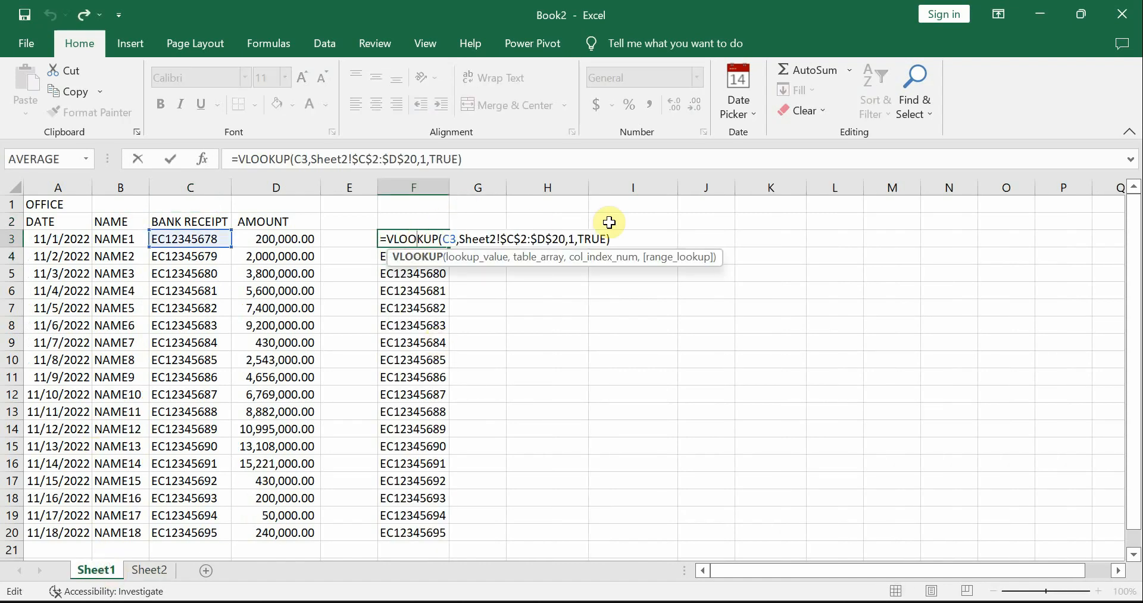
{"action": "left_click", "coordinate": [608, 240]}
{"action": "key", "text": "BackSpace"}
{"action": "key", "text": "BackSpace"}
{"action": "key", "text": "BackSpace"}
{"action": "key", "text": "BackSpace"}
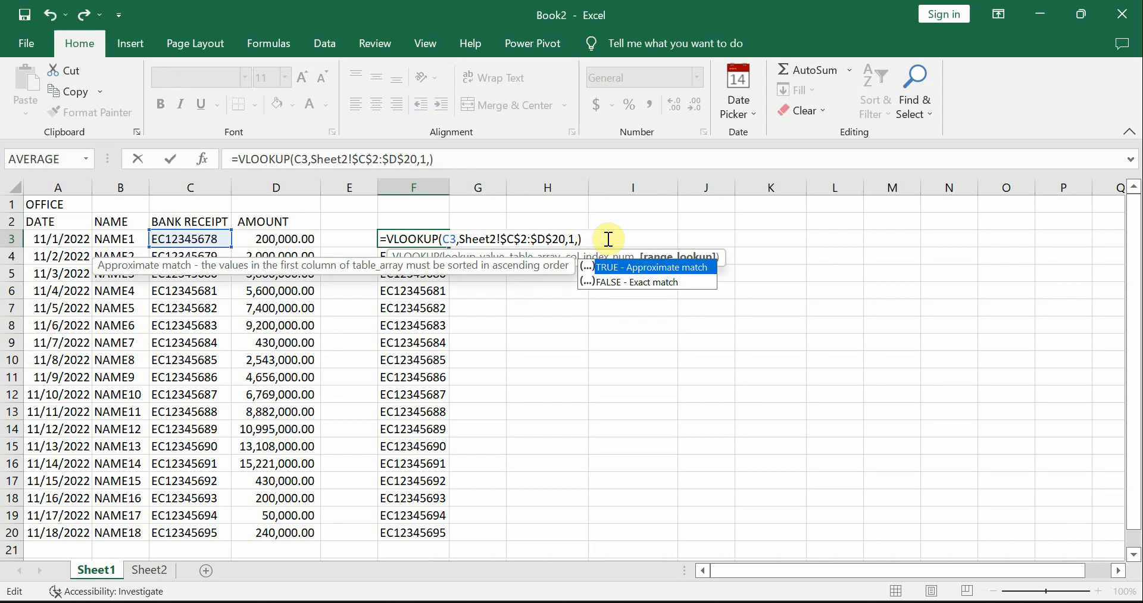
{"action": "type", "text": "TRUE"}
{"action": "key", "text": "Return"}
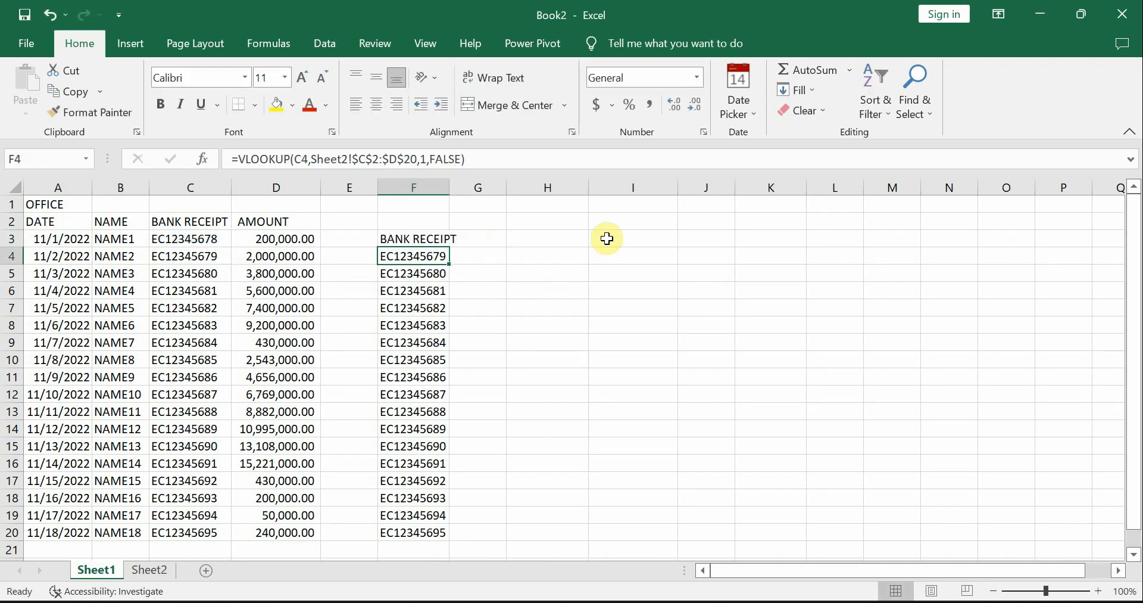
- Fill the approximate-match lookup formula from F3 down to F20 and fit column F to its contents
{"action": "left_click", "coordinate": [443, 238]}
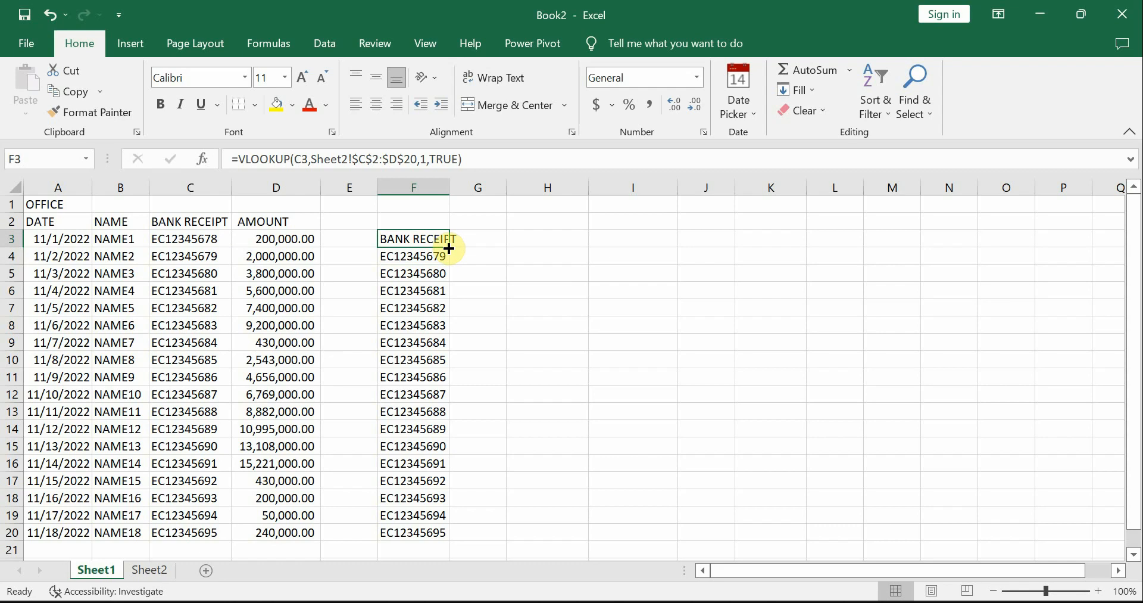
{"action": "double_click", "coordinate": [449, 248]}
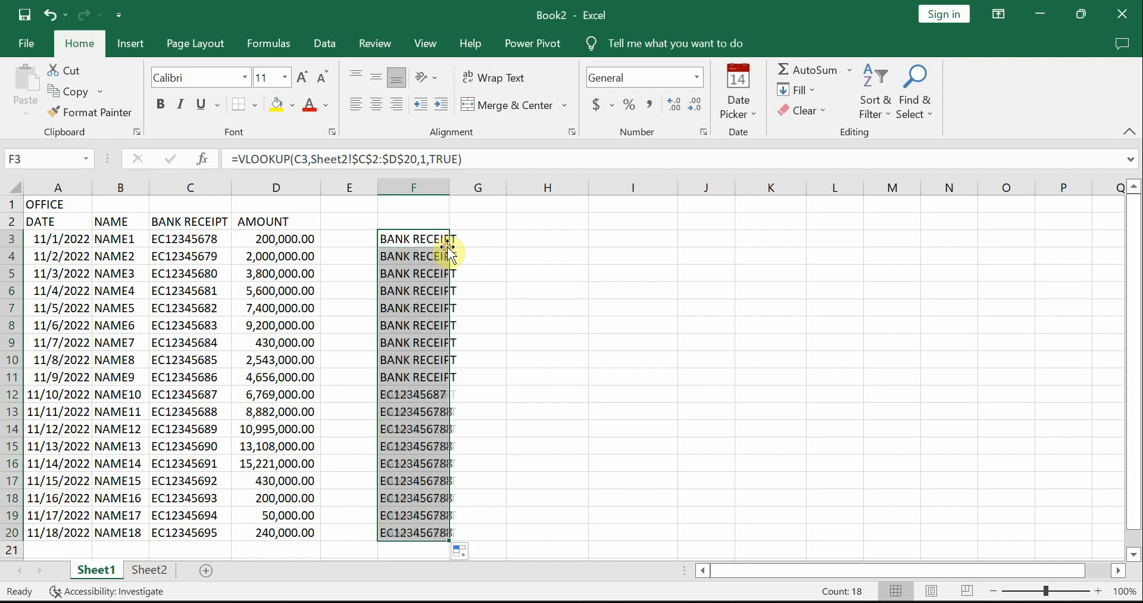
{"action": "double_click", "coordinate": [449, 188]}
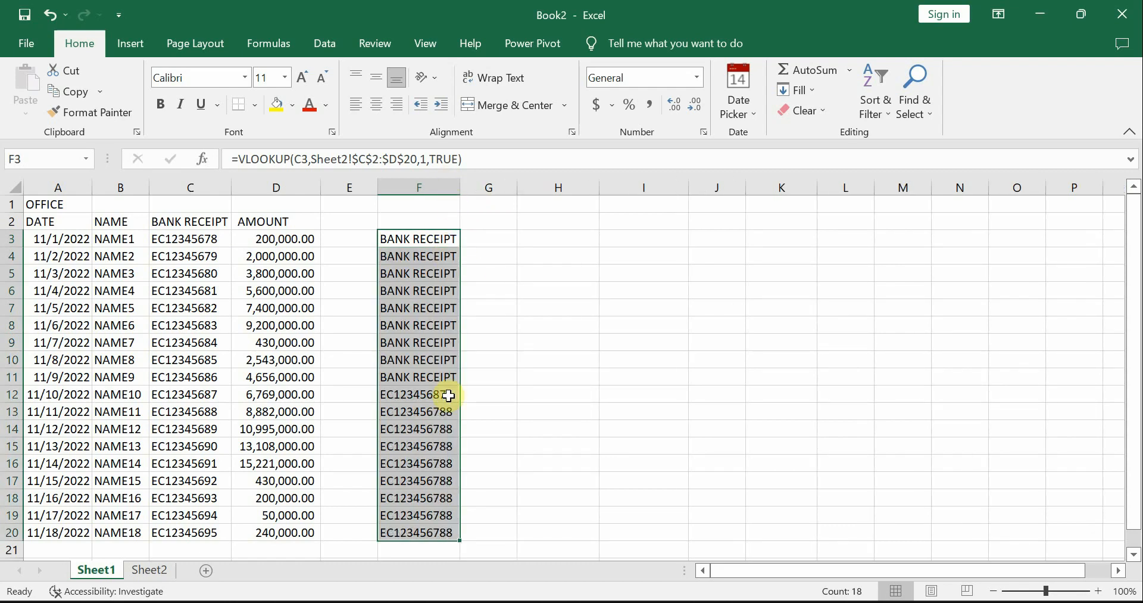
- Delete the last argument of the F3 lookup formula and enter TRUE for an approximate match
{"action": "double_click", "coordinate": [431, 238]}
{"action": "left_click", "coordinate": [600, 239]}
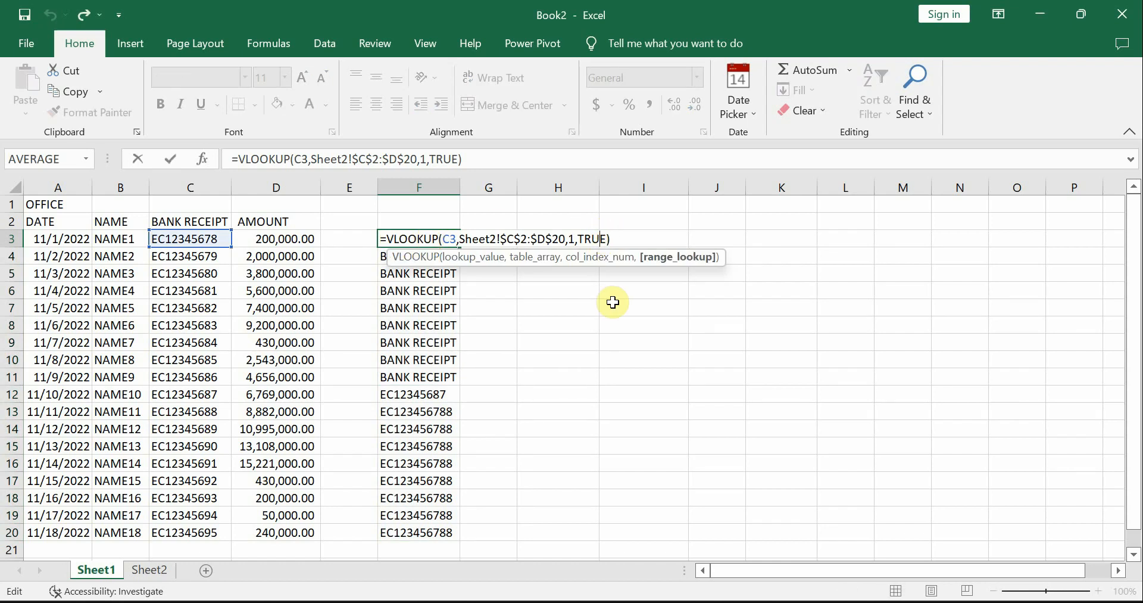
{"action": "key", "text": "Delete"}
{"action": "key", "text": "BackSpace"}
{"action": "key", "text": "BackSpace"}
{"action": "key", "text": "BackSpace"}
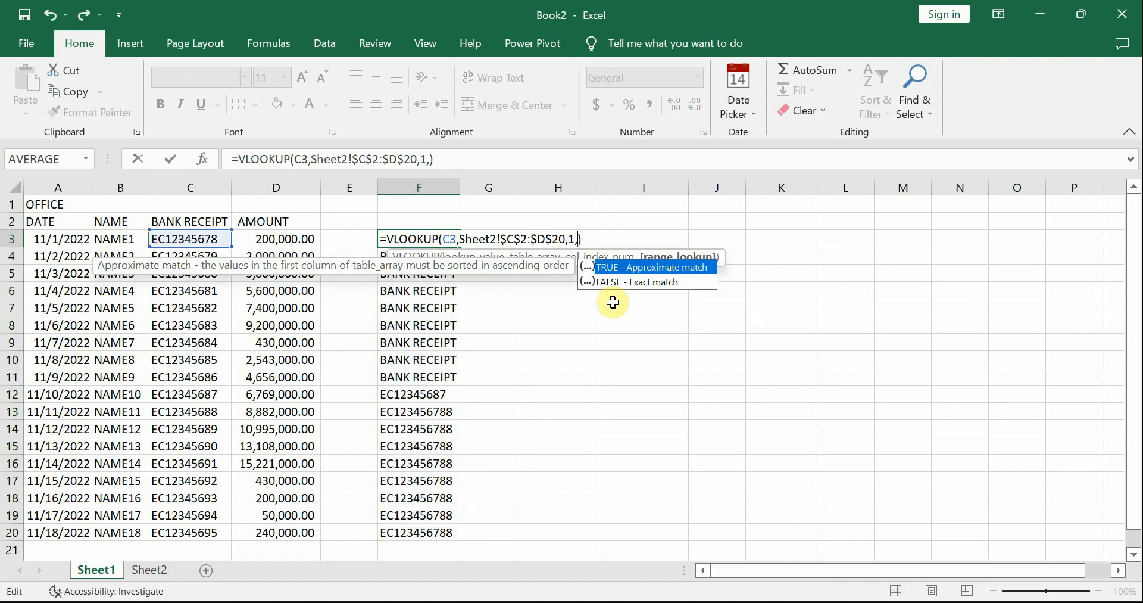
{"action": "type", "text": "TRUE"}
{"action": "key", "text": "Return"}
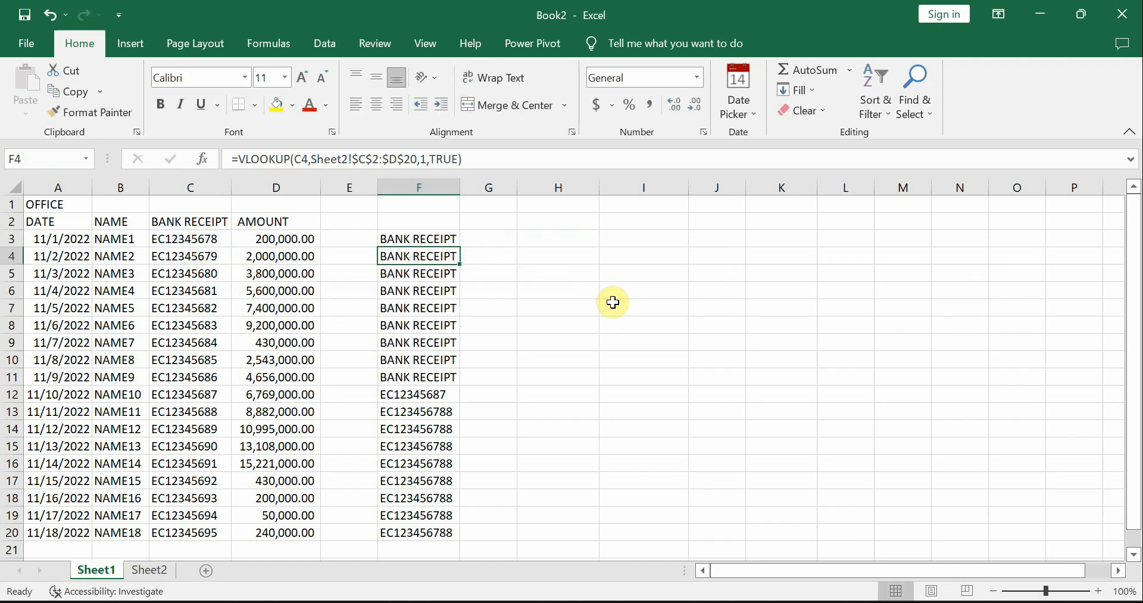
- Set the range lookup argument of the F3 formula to FALSE and fill the formula down to F20
{"action": "double_click", "coordinate": [411, 240]}
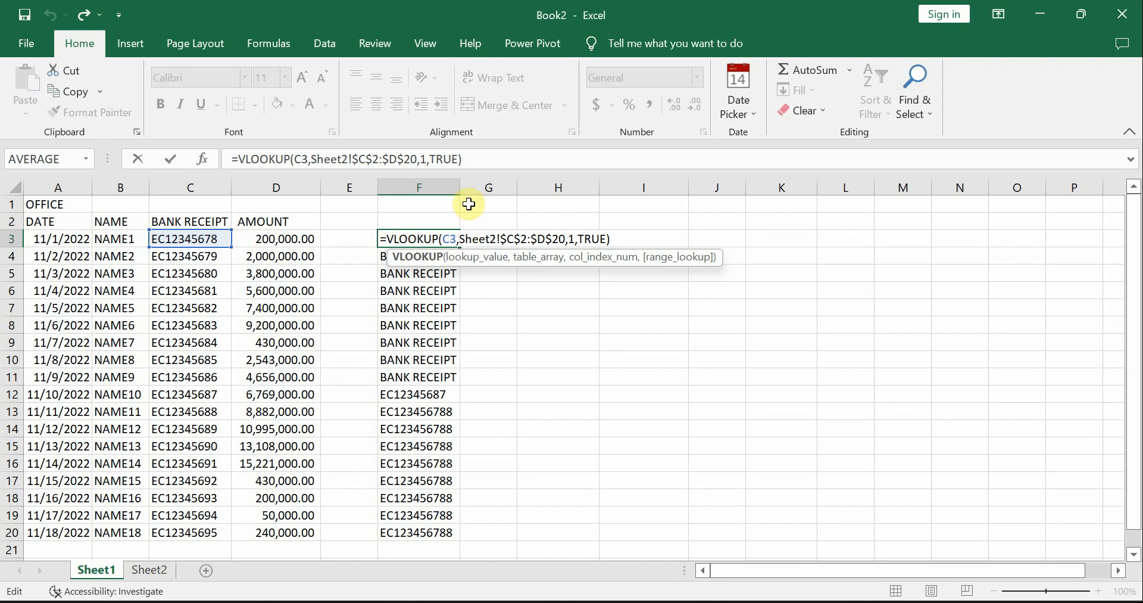
{"action": "double_click", "coordinate": [590, 238]}
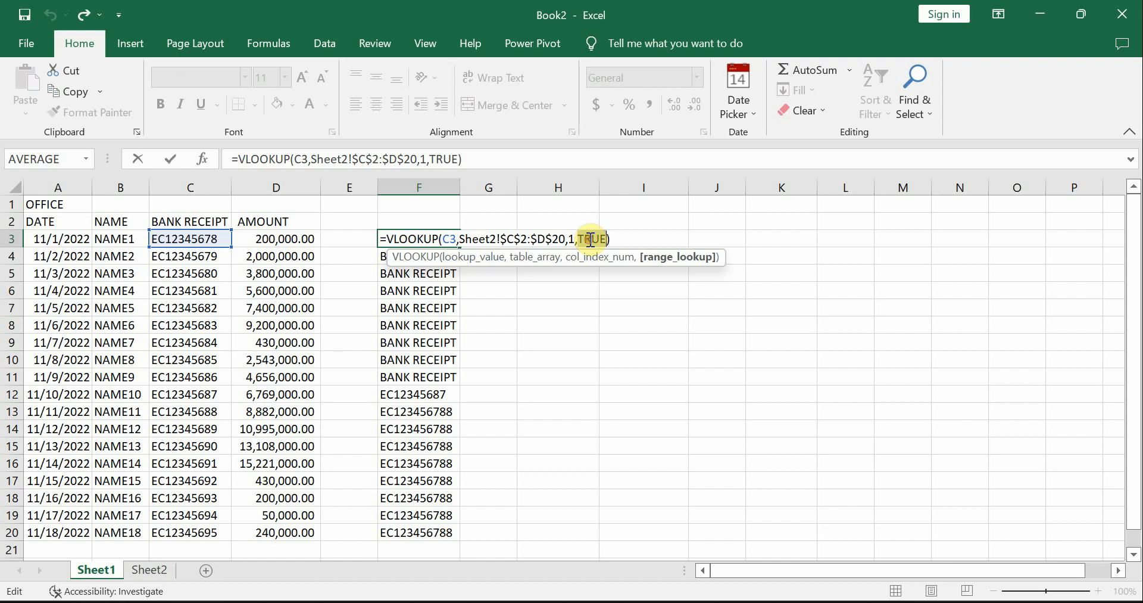
{"action": "type", "text": "FALSE"}
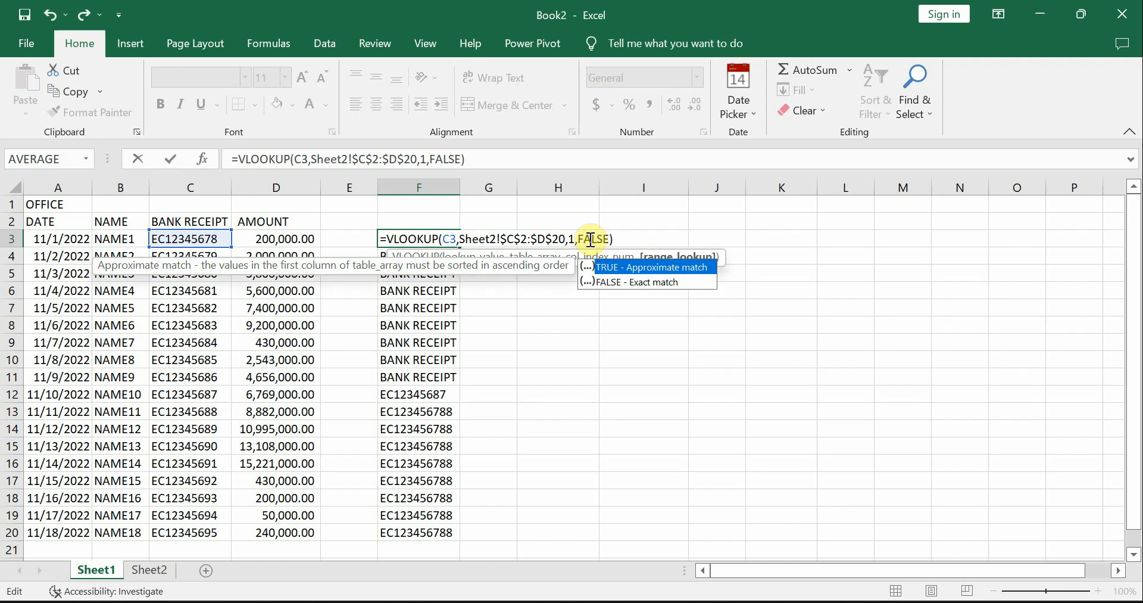
{"action": "key", "text": "Return"}
{"action": "left_click", "coordinate": [434, 240]}
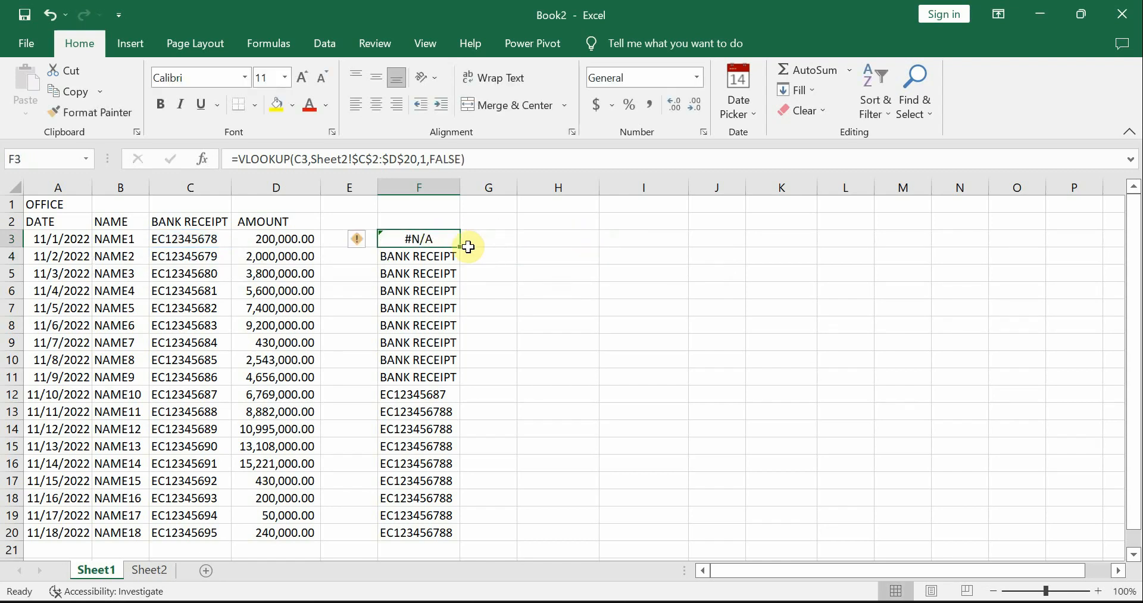
{"action": "double_click", "coordinate": [457, 249]}
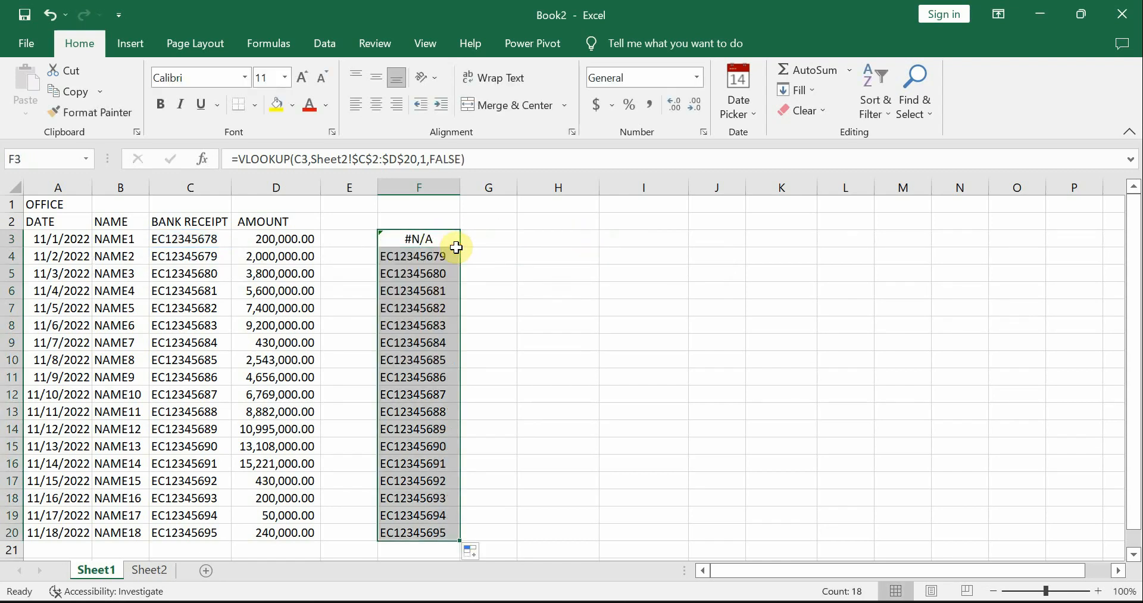
{"action": "left_click", "coordinate": [484, 256]}
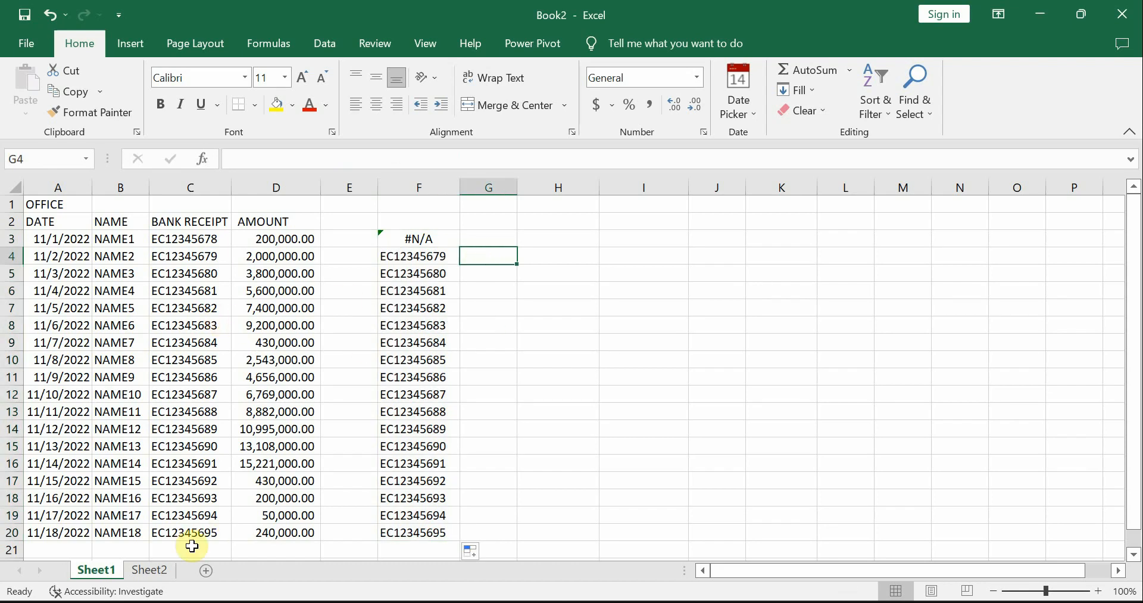
- Check the Sheet2 bank receipts against F3 and highlight the Sheet2!$C$2:$D$20 table array in the F3 formula
{"action": "left_click", "coordinate": [149, 570]}
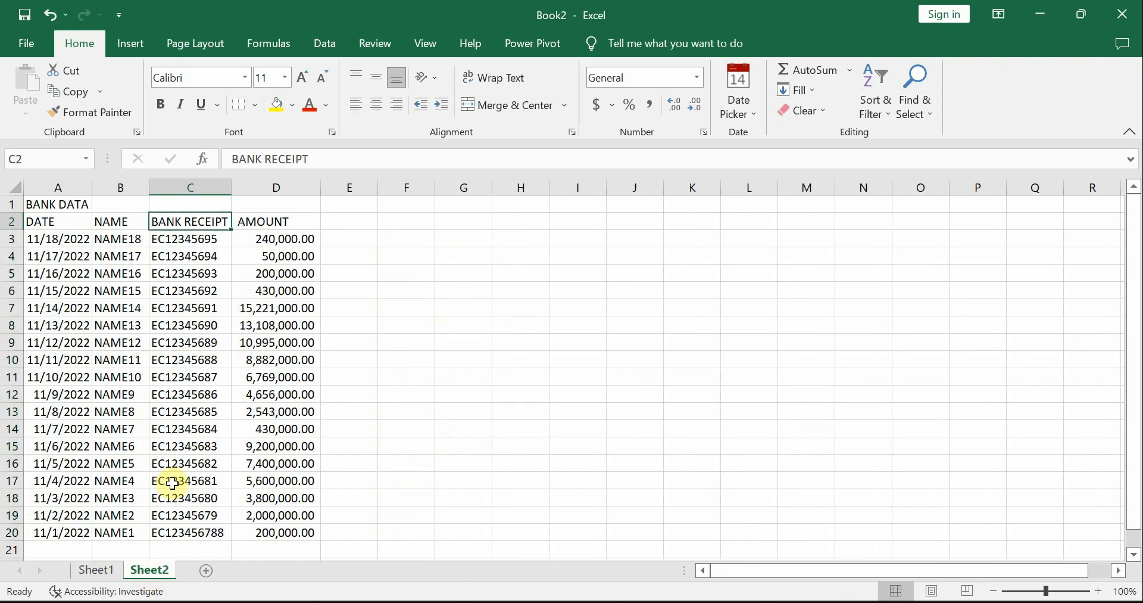
{"action": "left_click", "coordinate": [94, 571]}
{"action": "left_click", "coordinate": [417, 238]}
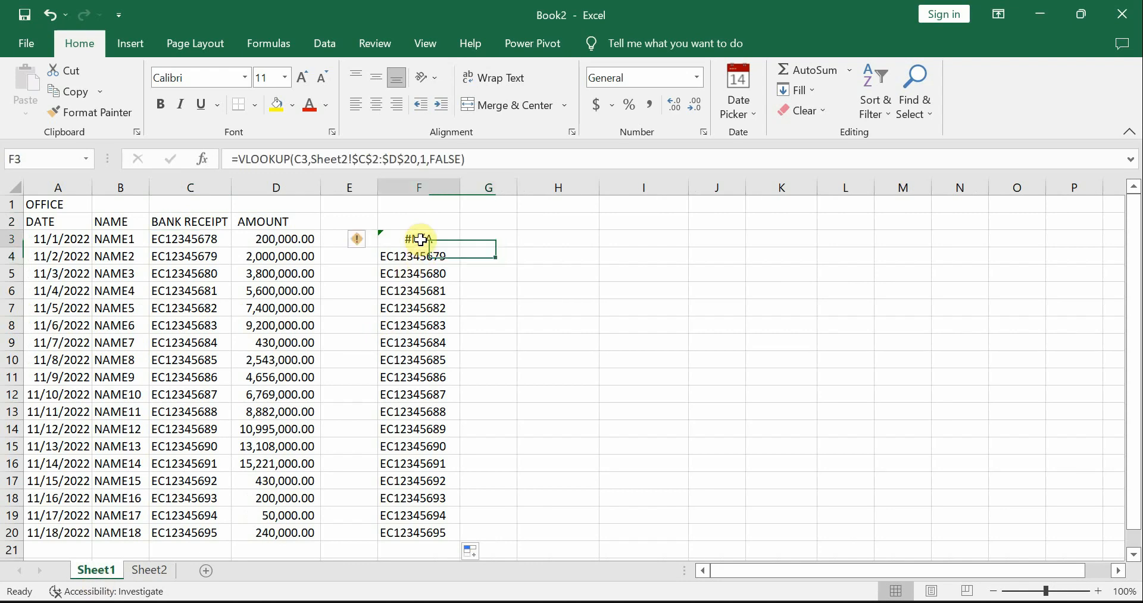
{"action": "double_click", "coordinate": [423, 239]}
{"action": "left_click_drag", "start_coordinate": [312, 159], "coordinate": [416, 160]}
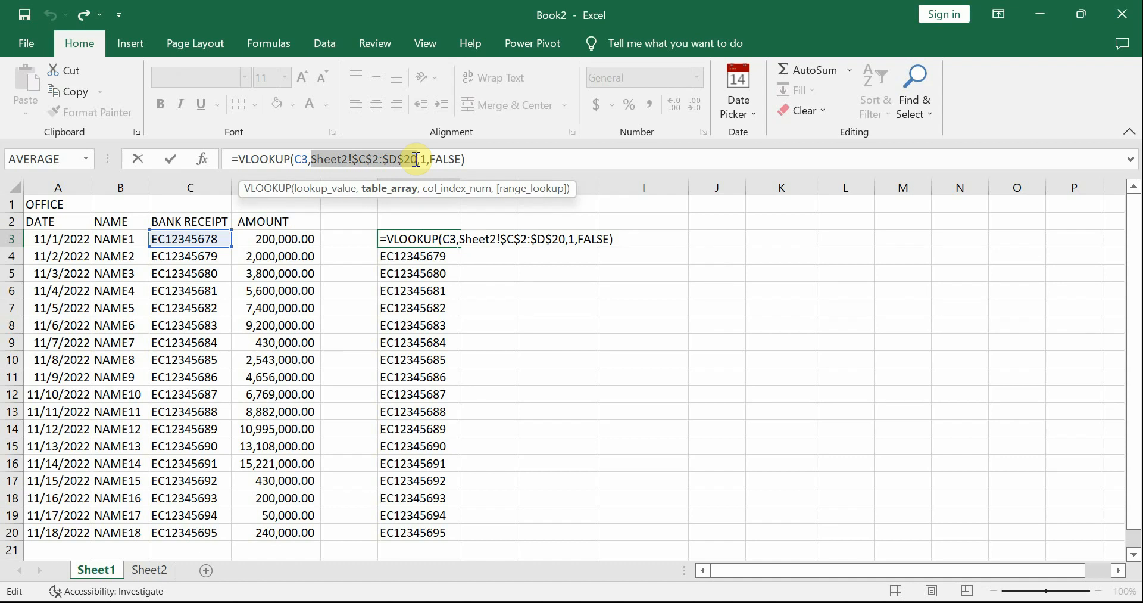